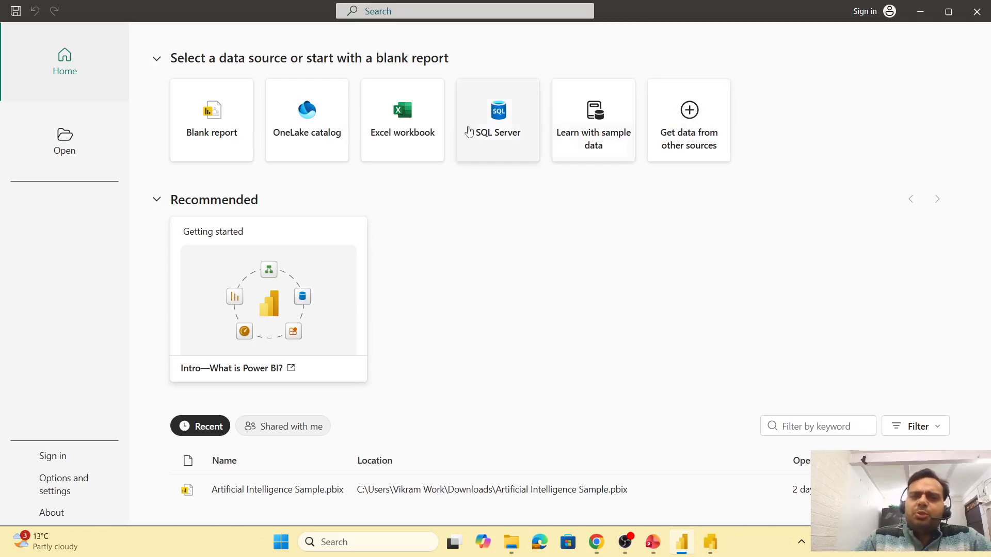
# - Start a new blank report
pyautogui.click(232, 116)
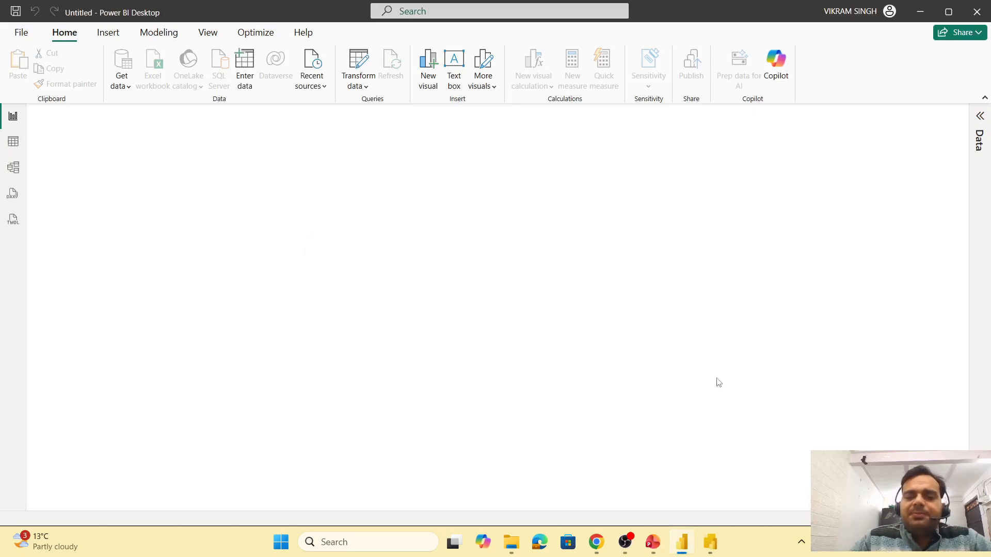
pyautogui.moveTo(721, 550)
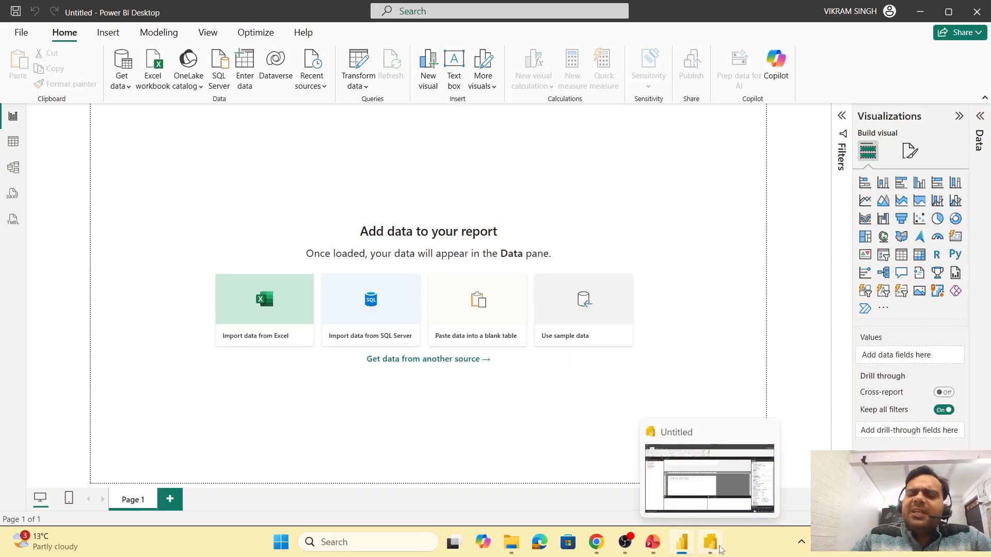
pyautogui.click(722, 499)
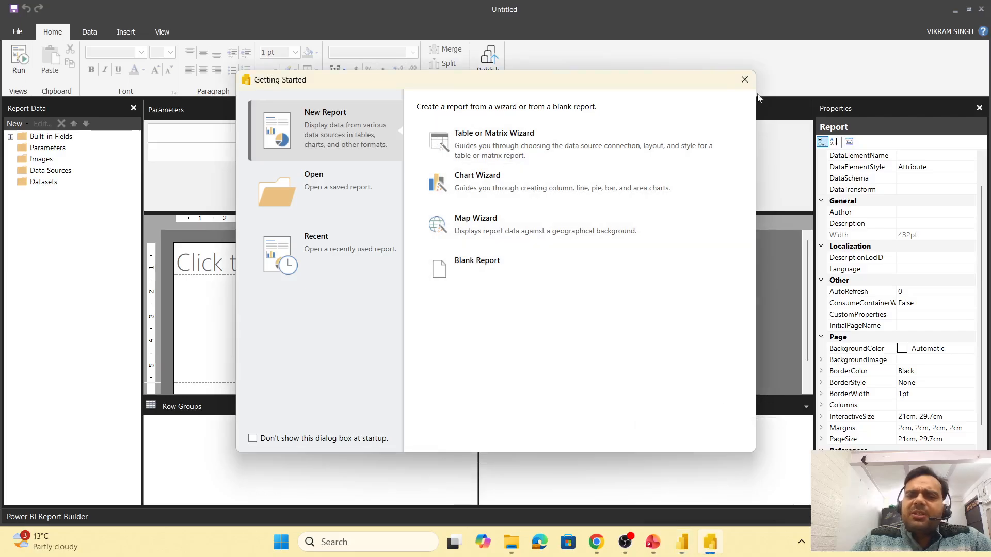
pyautogui.click(744, 80)
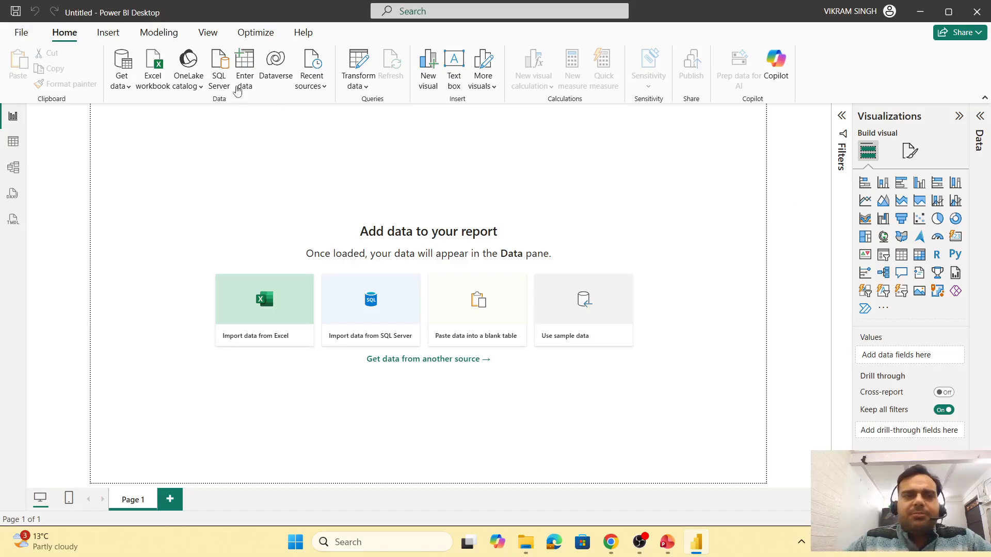
# - Open the SQL Server database connection dialog from Get data
pyautogui.click(126, 85)
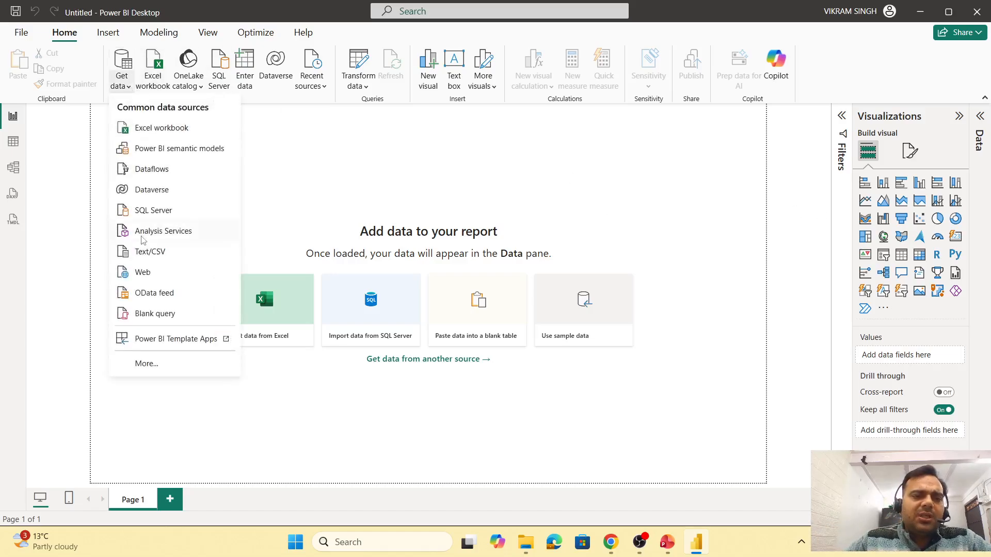
pyautogui.click(159, 214)
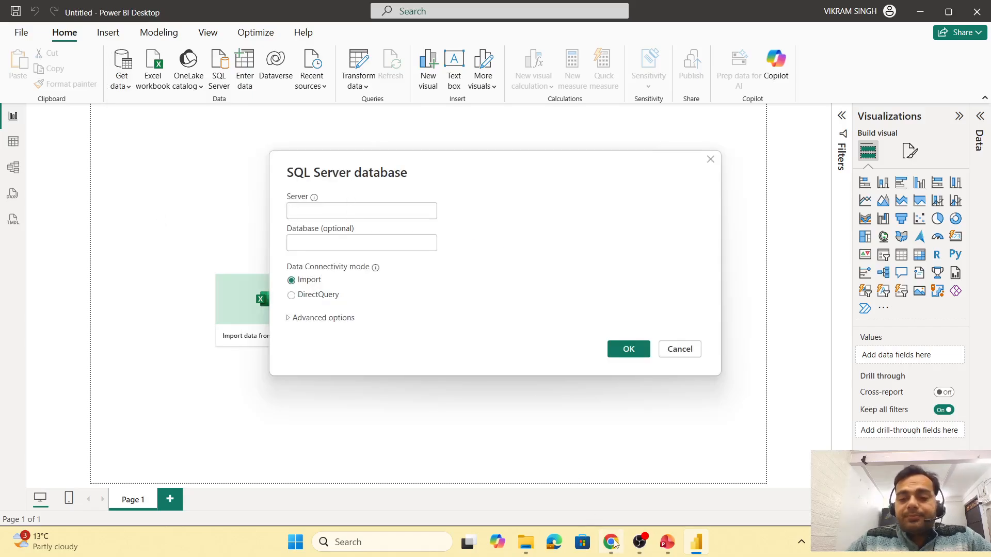
# - Switch to SQL Server Management Studio 22 by searching for it in Windows search
pyautogui.press('super')
pyautogui.write('ss')
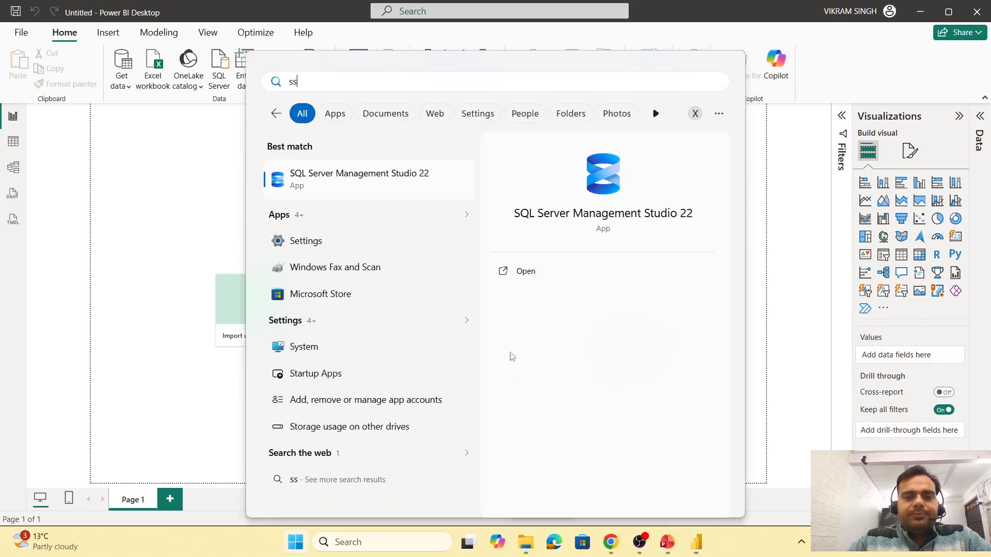
pyautogui.click(371, 183)
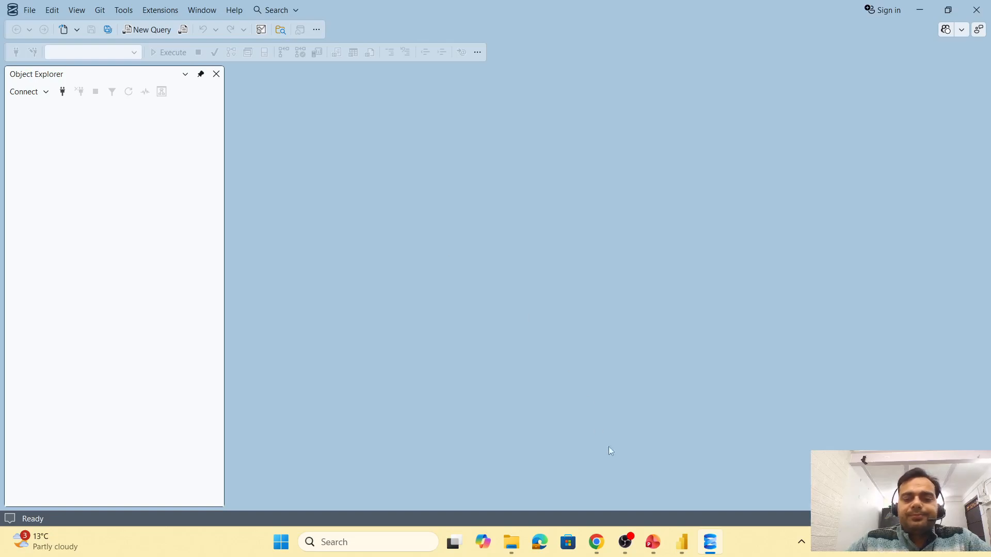
# - Connect Object Explorer to the localhost server using Windows Authentication
pyautogui.click(62, 92)
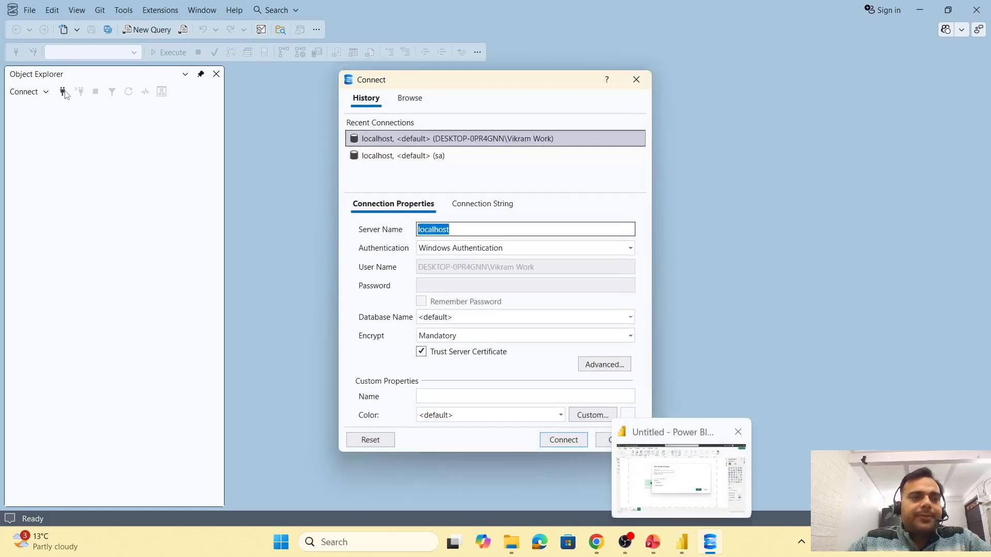
pyautogui.click(564, 439)
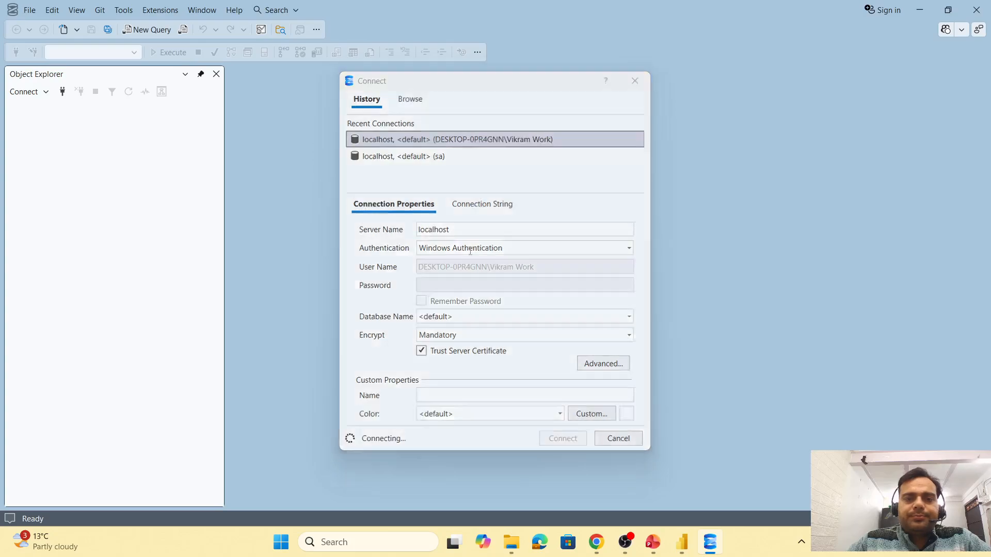
# - Browse the local servers, pick DESKTOP-0PR4GNN, and copy its server name
pyautogui.click(64, 94)
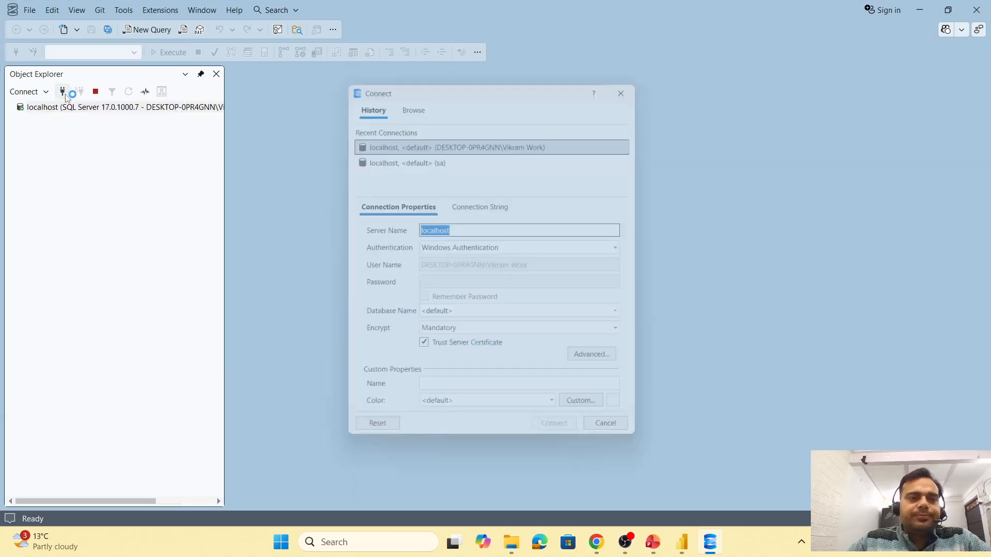
pyautogui.click(408, 98)
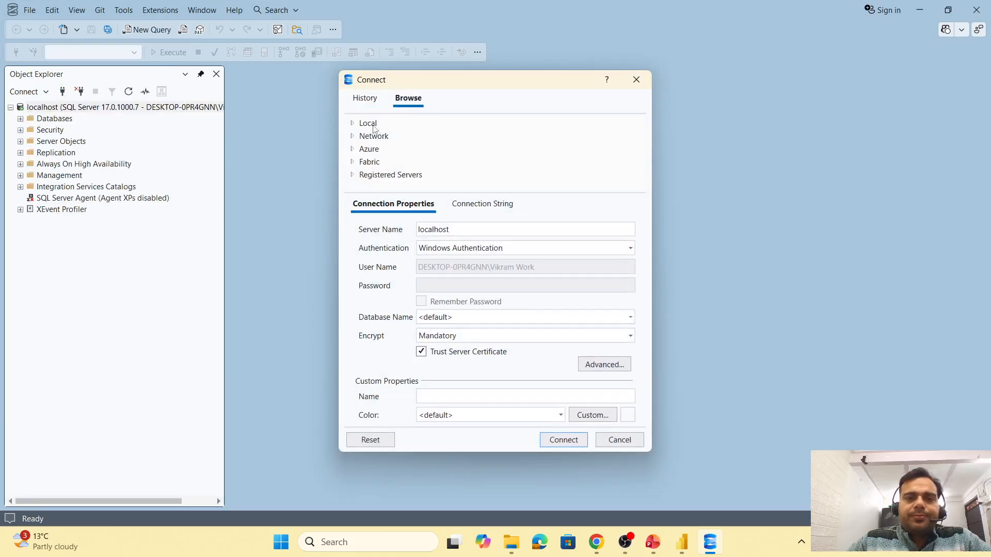
pyautogui.click(351, 124)
pyautogui.click(414, 138)
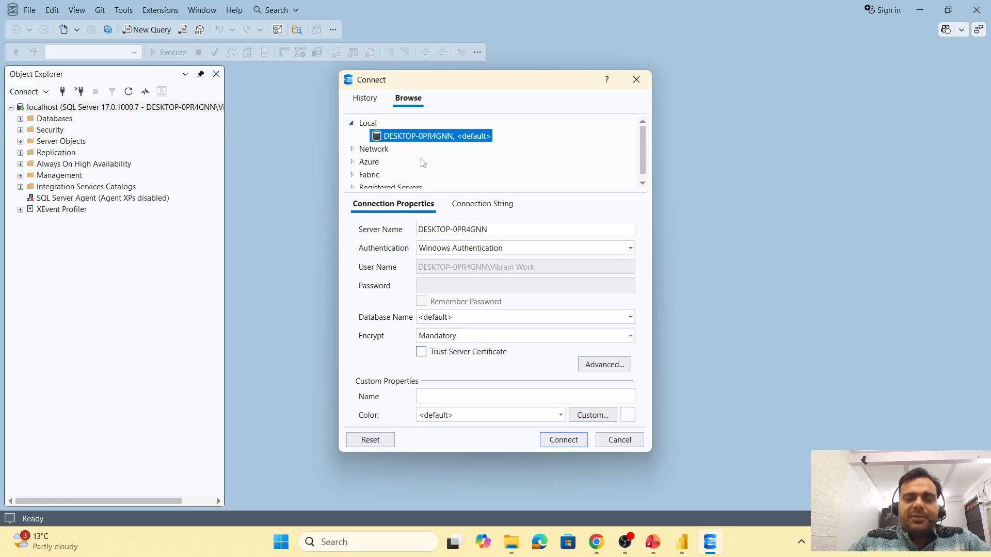
pyautogui.click(464, 231)
pyautogui.hotkey('ctrl', 'a')
pyautogui.hotkey('ctrl', 'c')
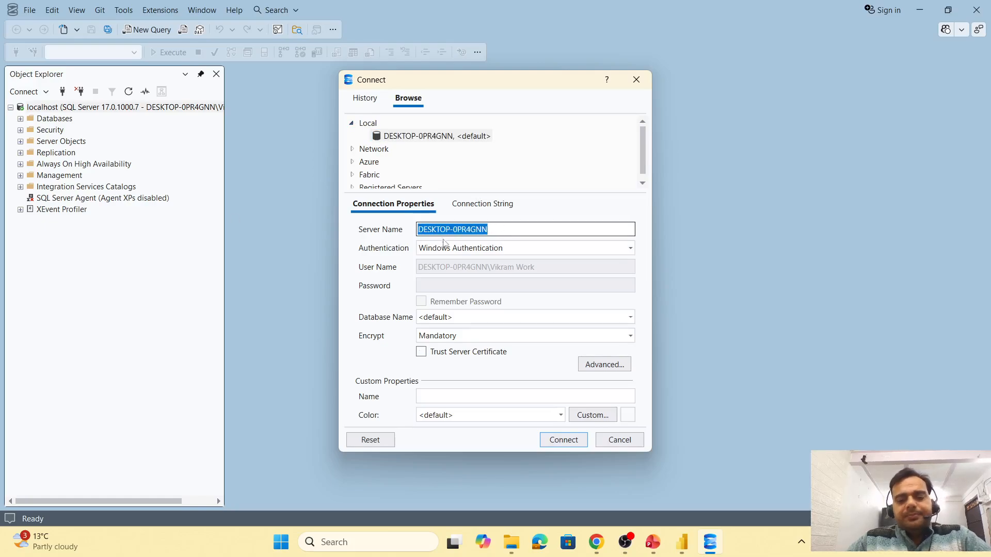
# - Back in Power BI Desktop, paste DESKTOP-0PR4GNN as the SQL Server name and confirm the connection
pyautogui.click(681, 542)
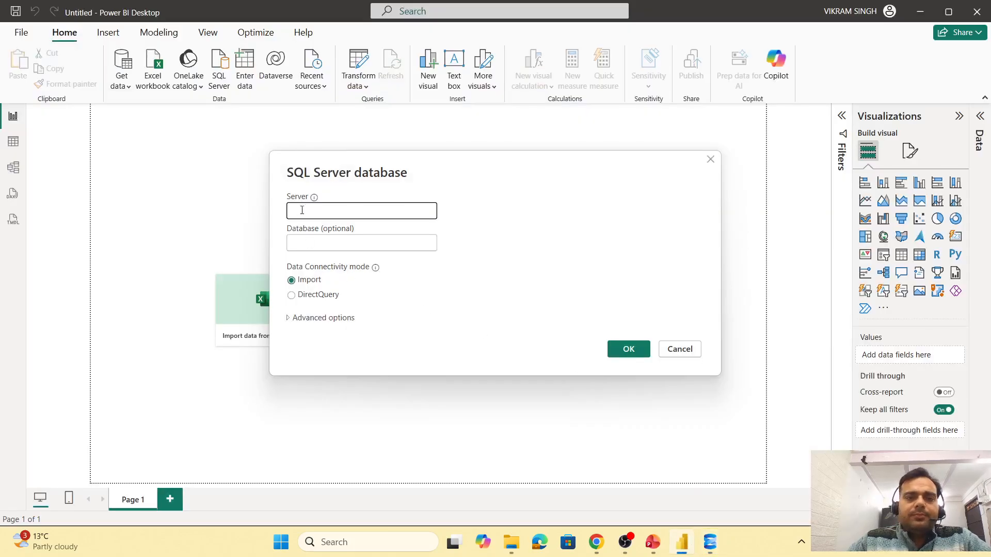
pyautogui.hotkey('ctrl', 'v')
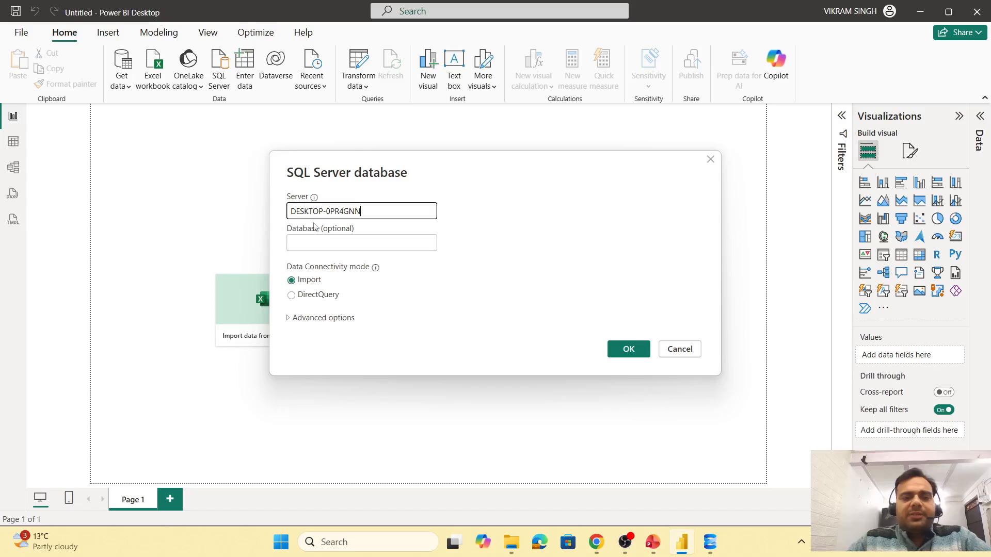
pyautogui.click(633, 343)
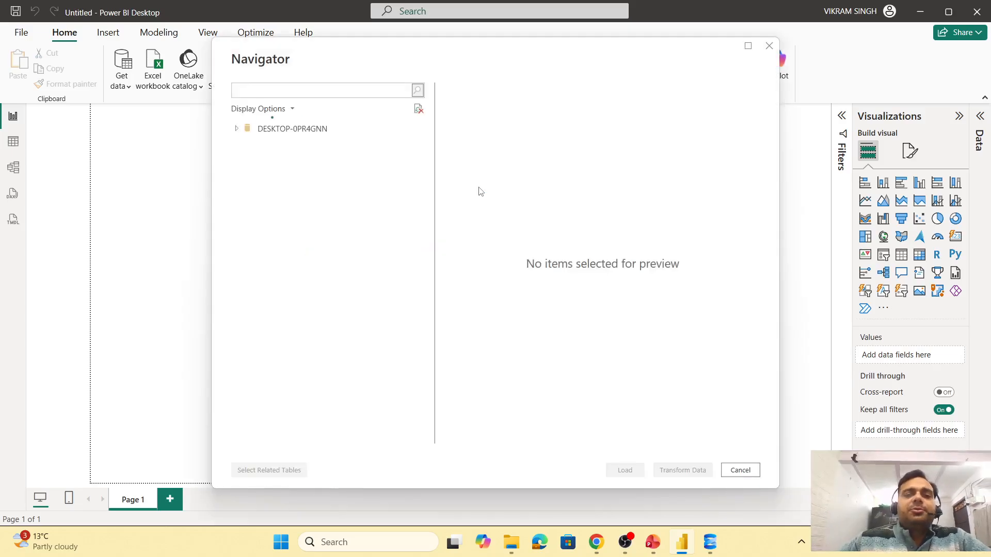
# - Load the Customers and Vendors tables from the Virat_Store database
pyautogui.click(242, 161)
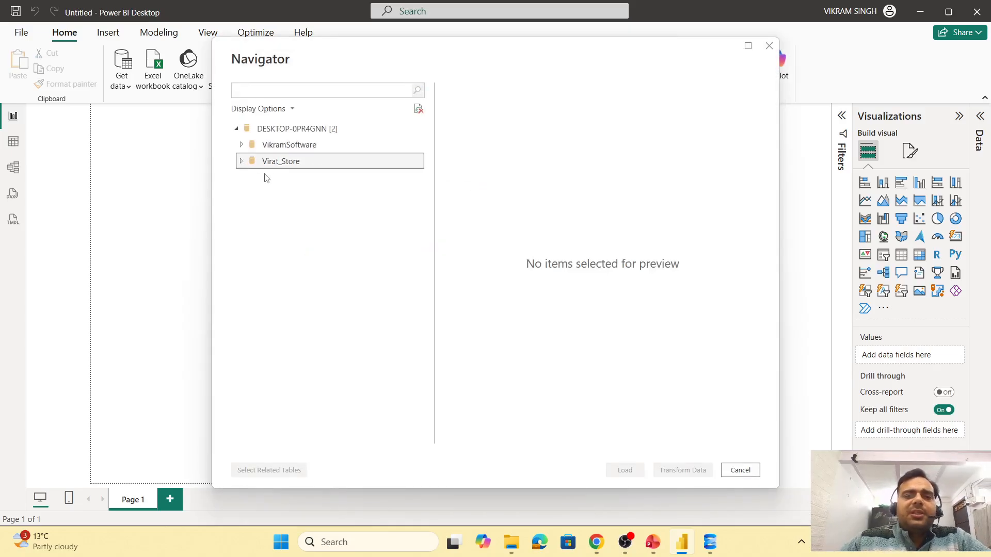
pyautogui.click(256, 177)
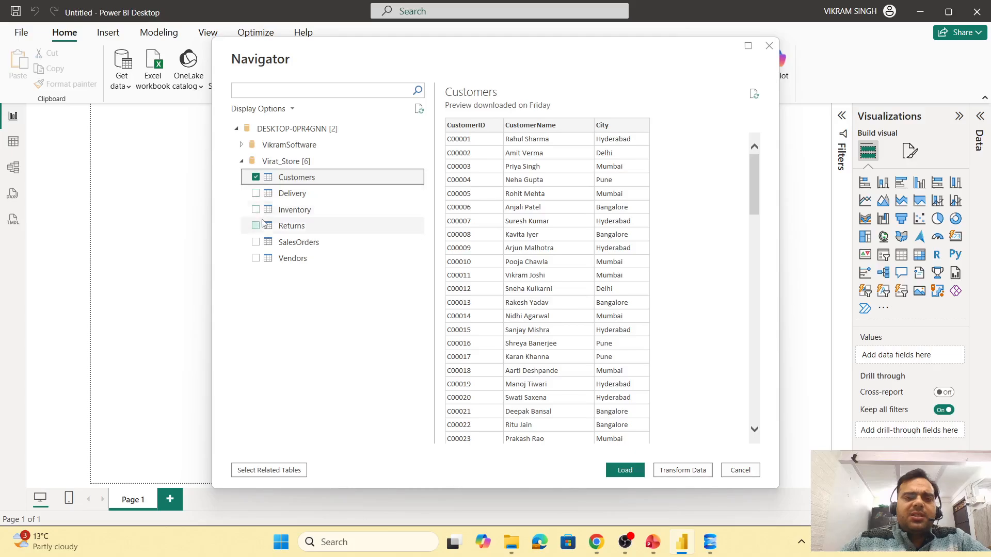
pyautogui.click(256, 259)
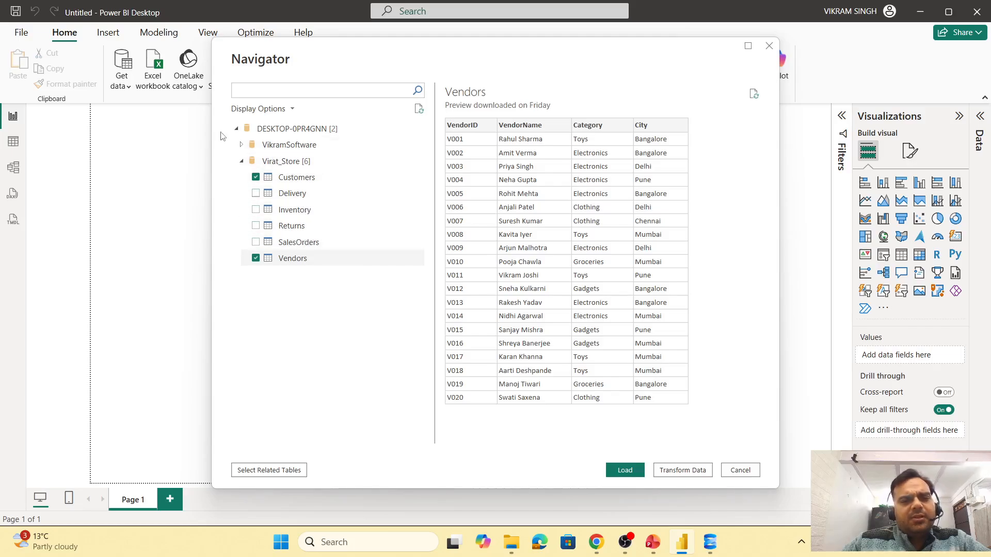
pyautogui.click(618, 473)
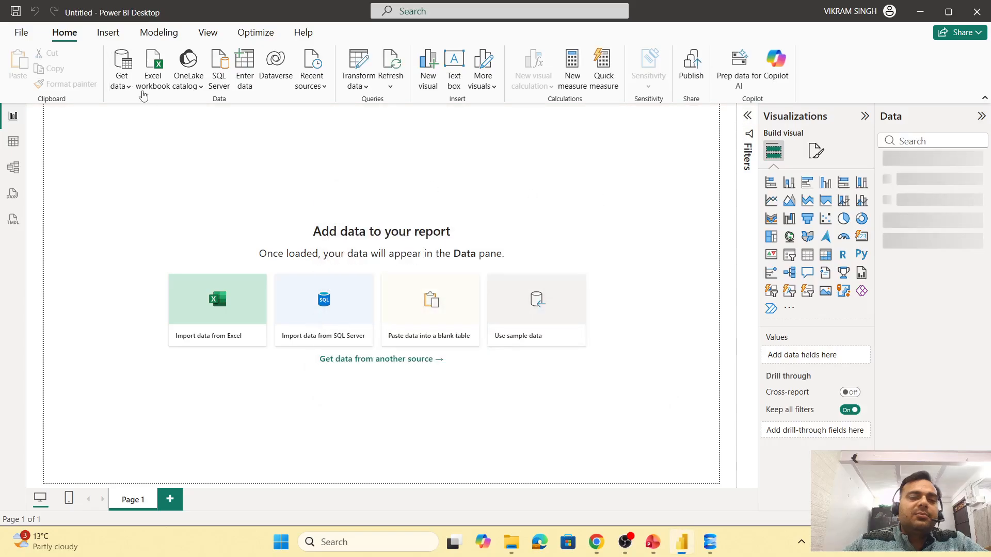
# - Import and load the SalesOrders CSV file as a Text/CSV data source
pyautogui.click(124, 87)
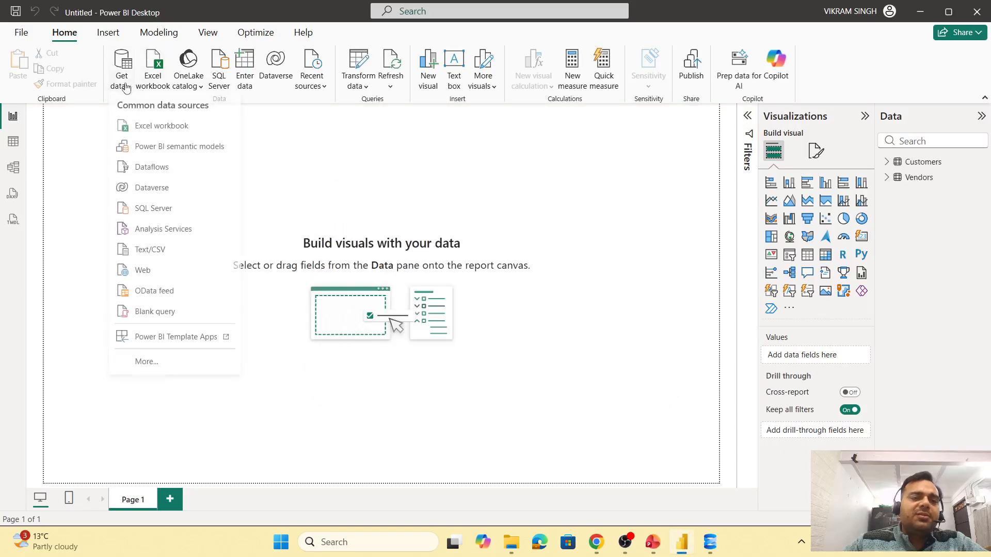
pyautogui.click(157, 252)
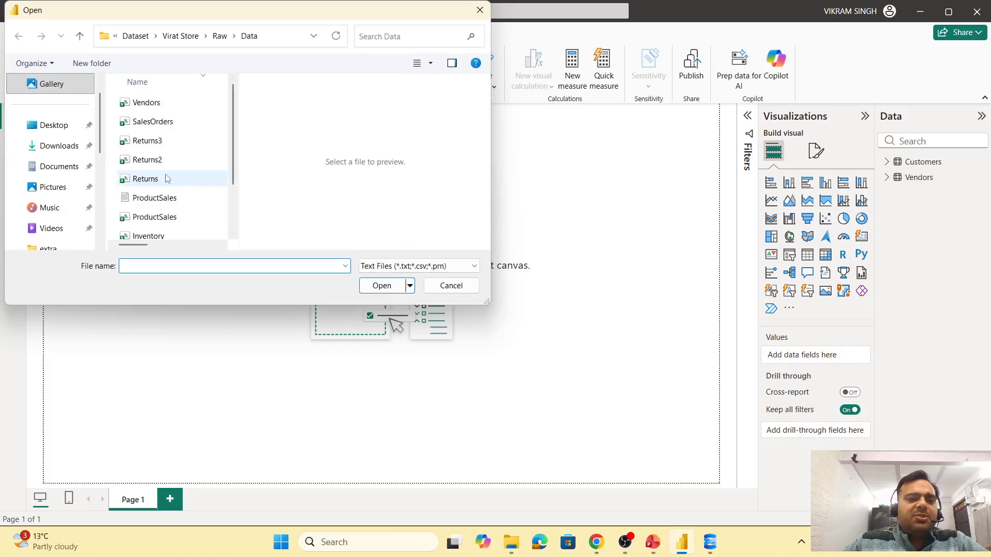
pyautogui.click(174, 126)
pyautogui.click(363, 291)
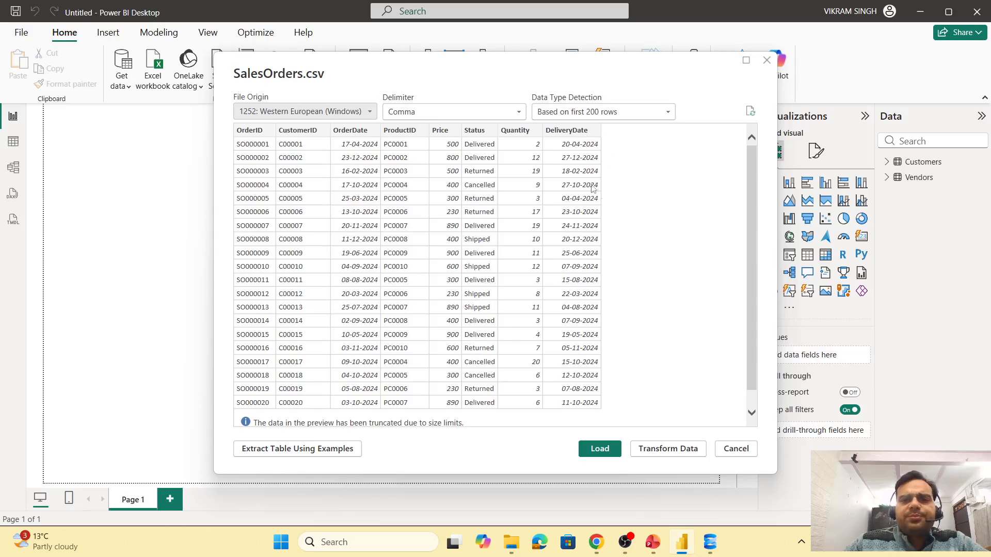
pyautogui.click(600, 449)
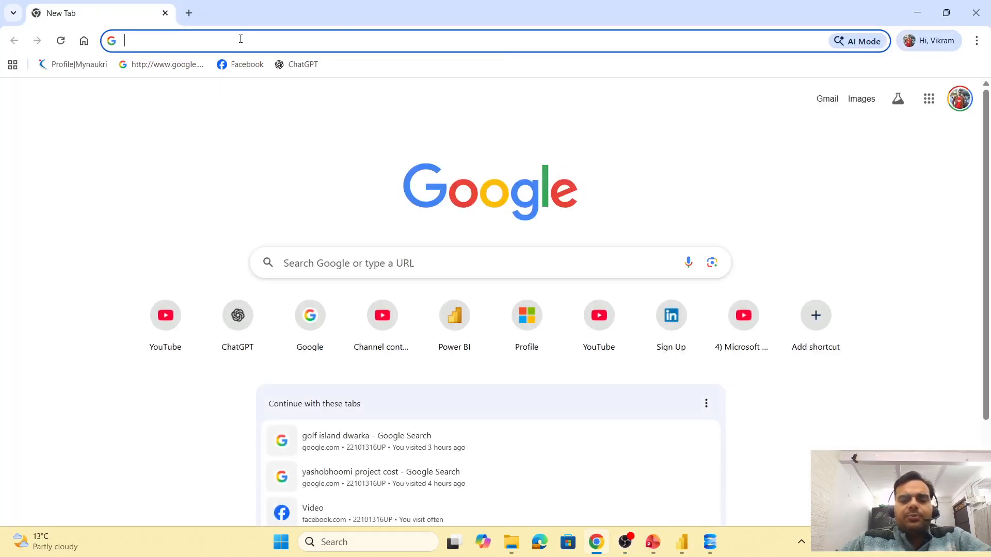
# - Open google.com in the browser and search for date table power bi dax
pyautogui.write('google.com')
pyautogui.press('Return')
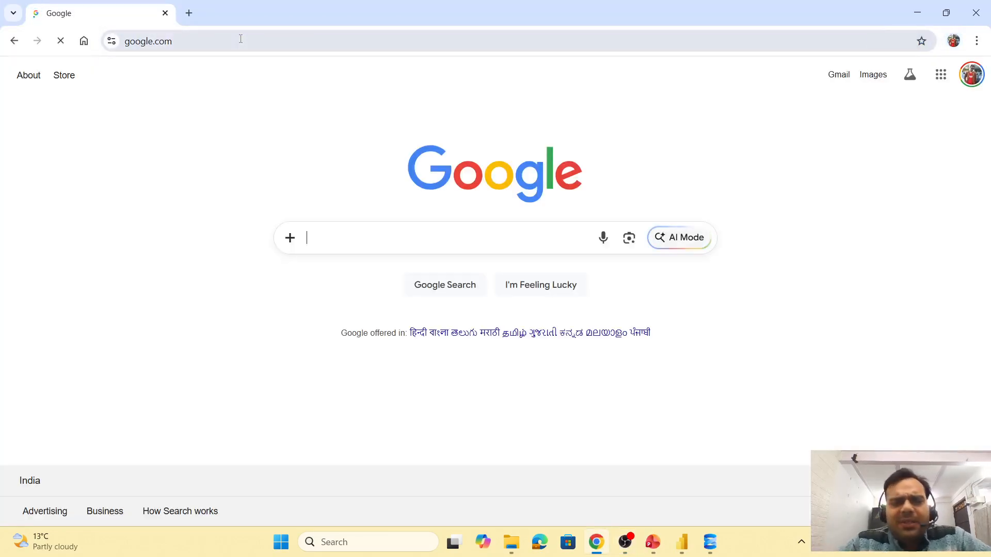
pyautogui.write('date')
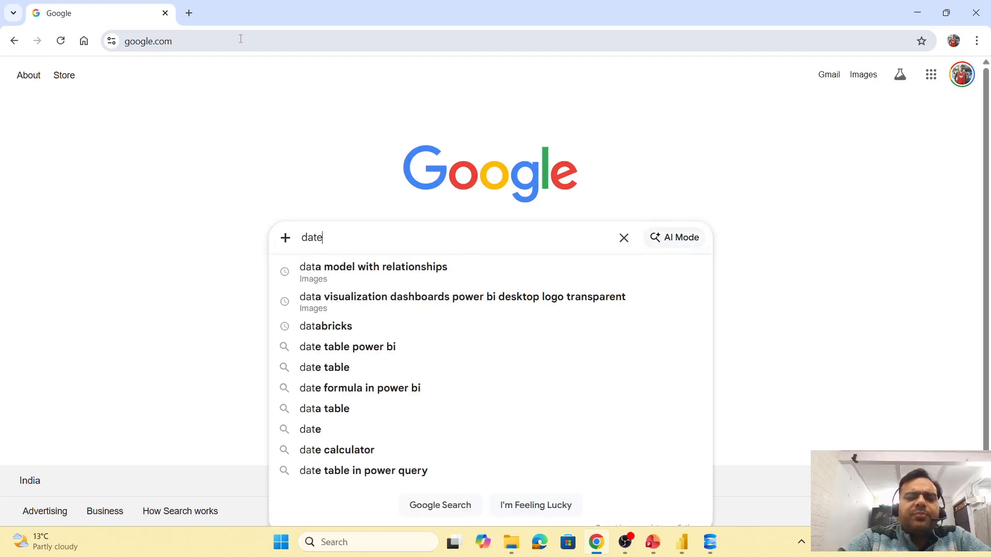
pyautogui.press('Down')
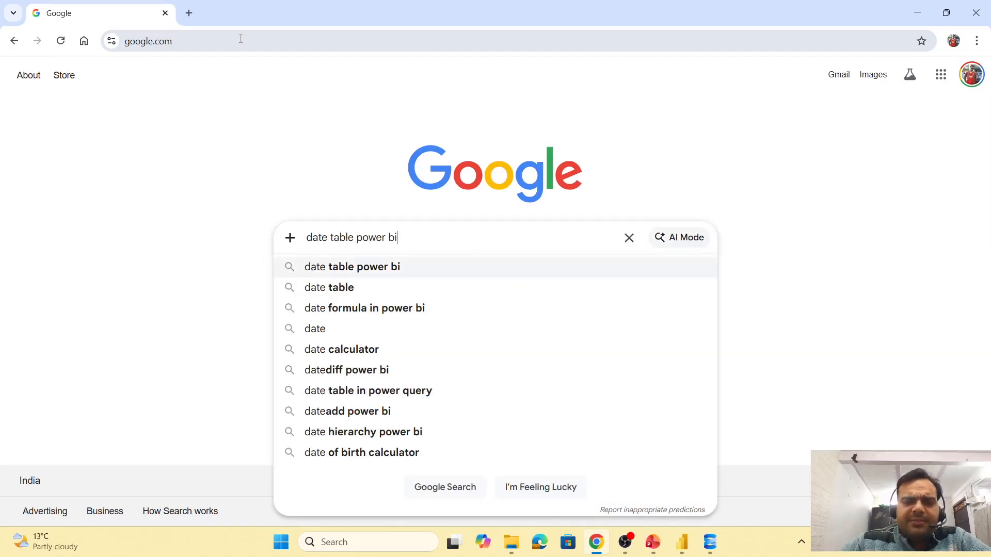
pyautogui.press('Down')
pyautogui.press('Up')
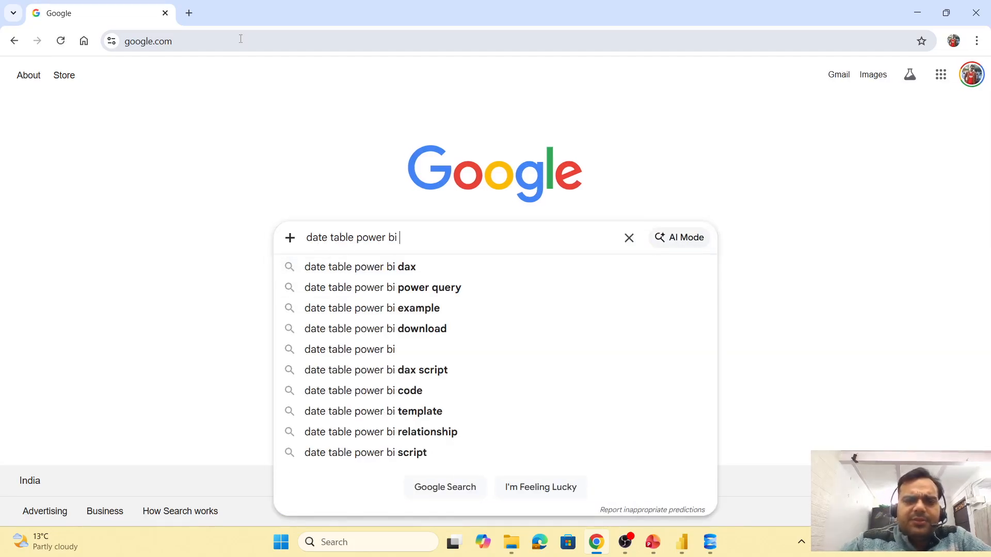
pyautogui.press('Down')
pyautogui.press('Return')
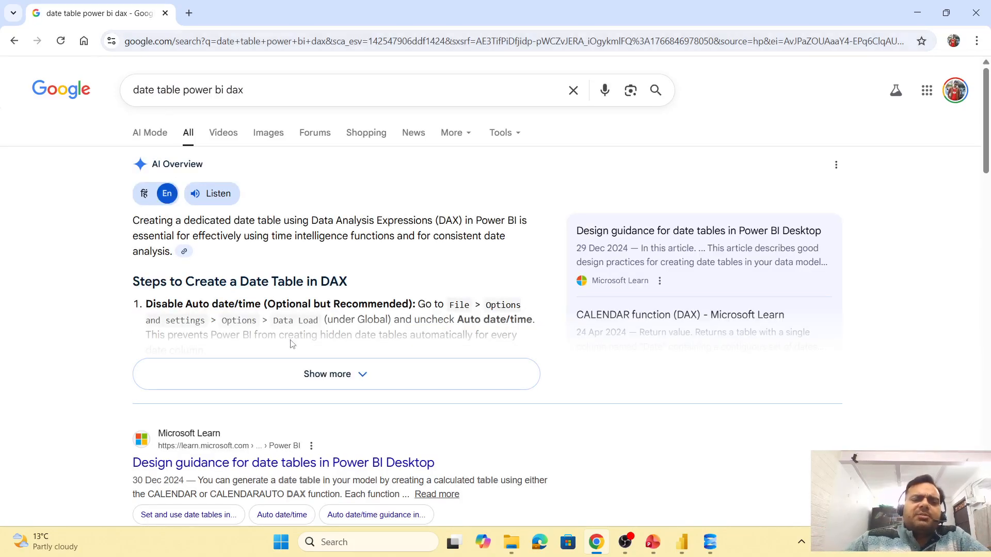
# - Expand the AI overview and copy the CALENDAR-based DateTable DAX formula
pyautogui.click(304, 373)
pyautogui.scroll(-5, 386, 335)
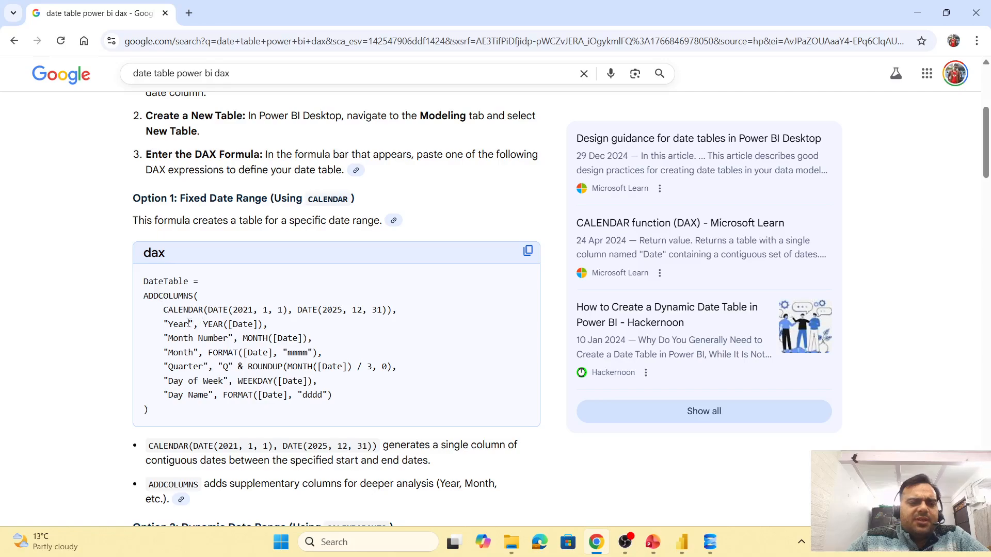
pyautogui.moveTo(168, 323); pyautogui.dragTo(200, 367)
pyautogui.moveTo(172, 381); pyautogui.dragTo(189, 394)
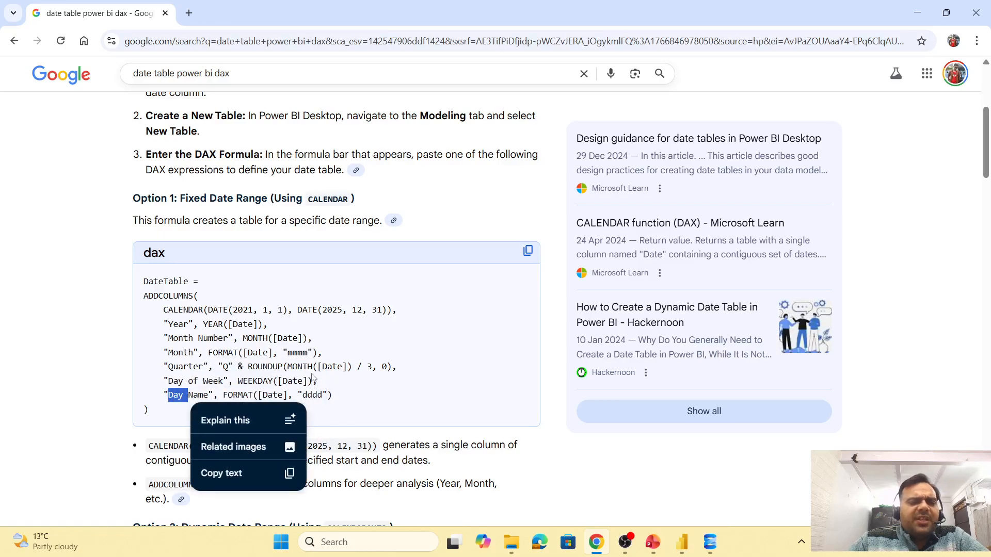
pyautogui.click(384, 353)
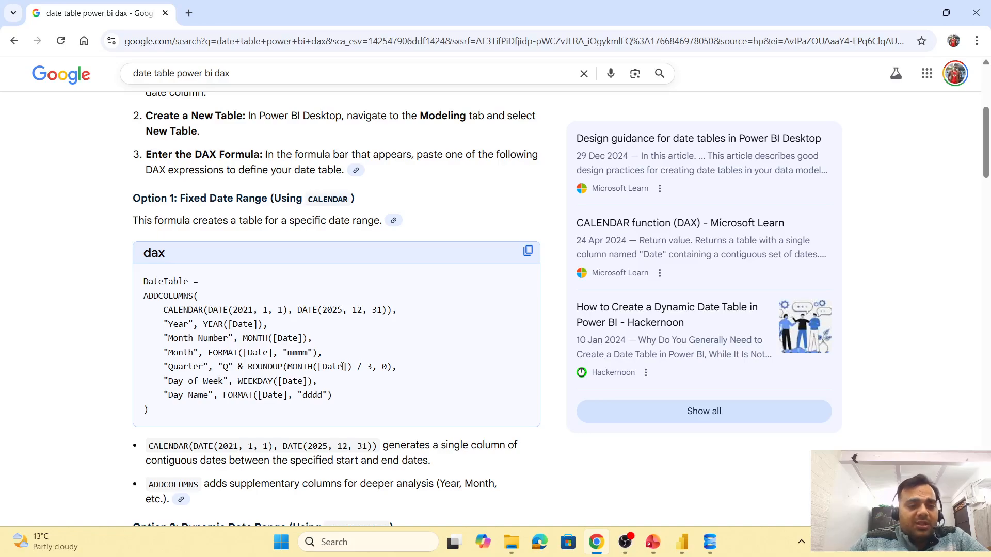
pyautogui.click(528, 250)
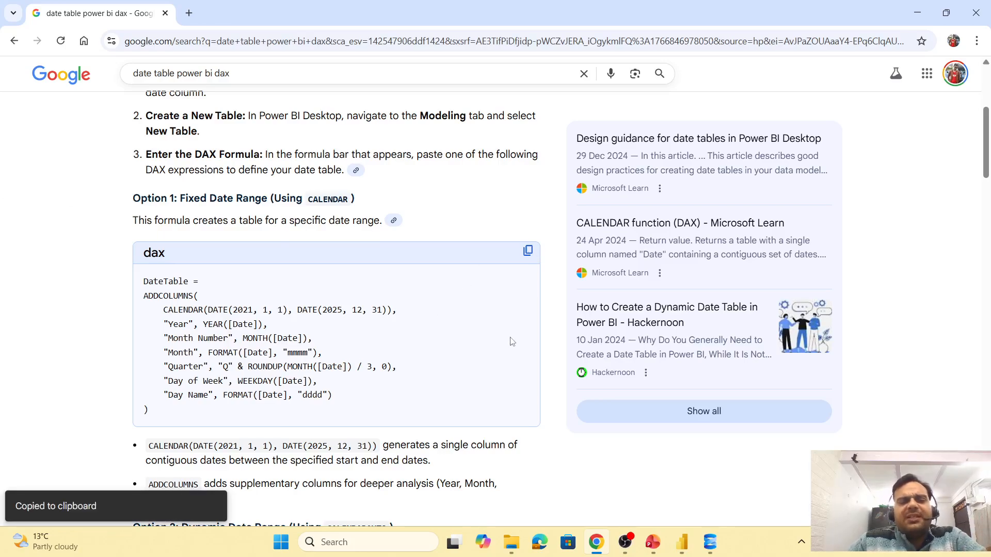
pyautogui.hotkey('alt', 'Tab')
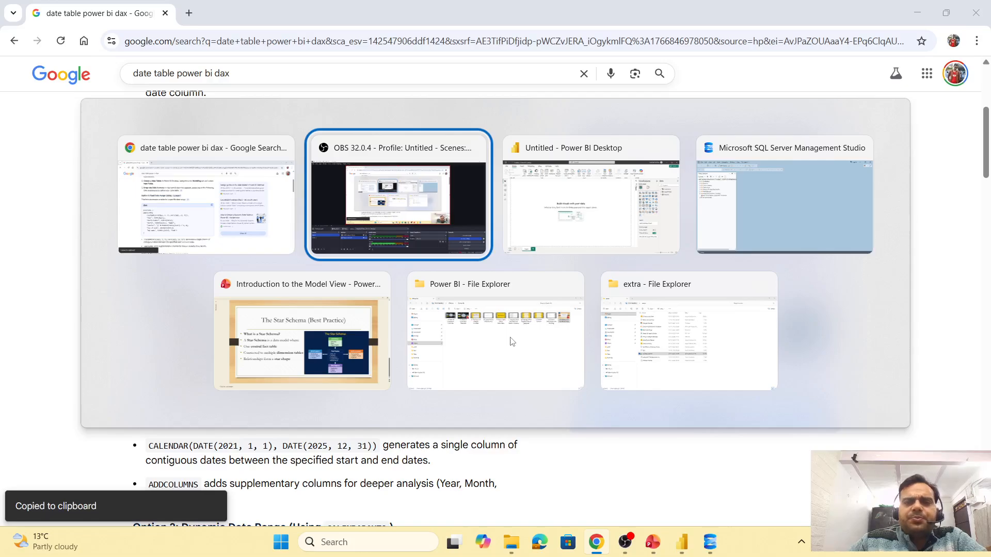
# - Return to Power BI Desktop and create a new calculated table by pasting the copied DateTable DAX formula
pyautogui.press('Escape')
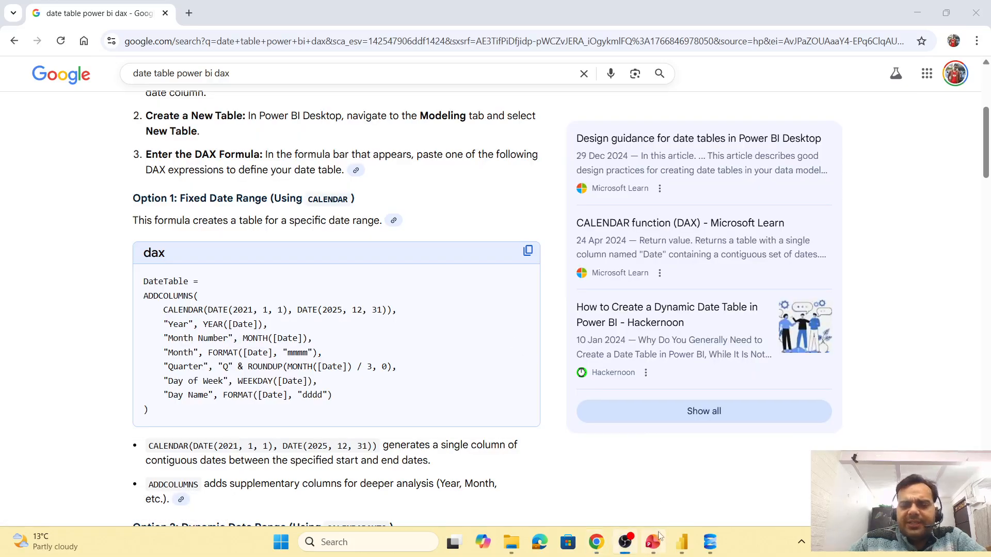
pyautogui.click(682, 542)
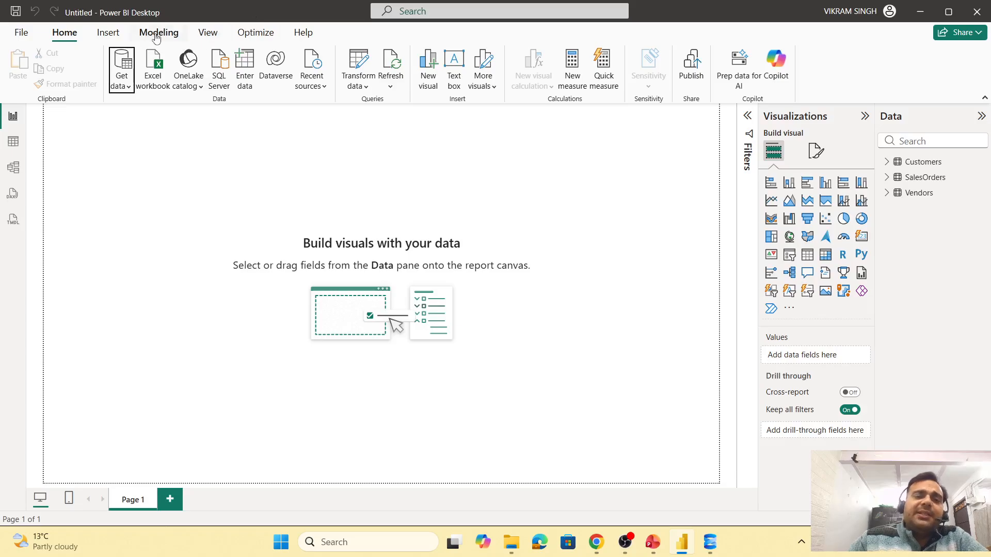
pyautogui.click(103, 37)
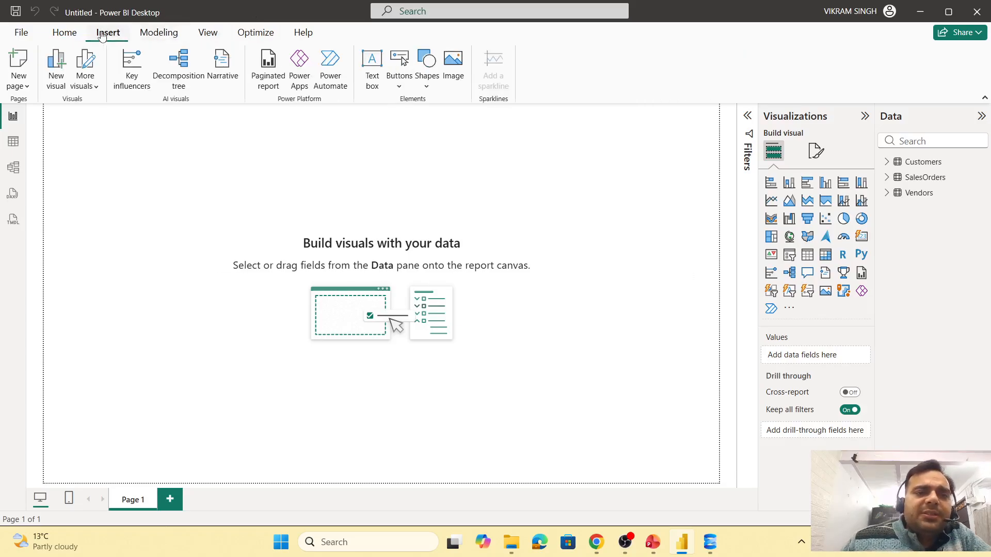
pyautogui.click(150, 37)
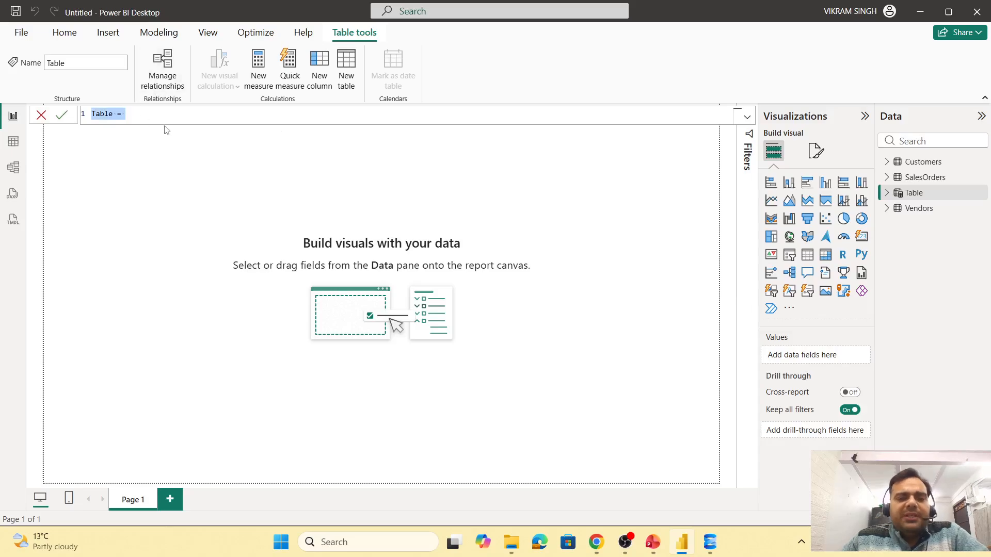
pyautogui.hotkey('ctrl', 'v')
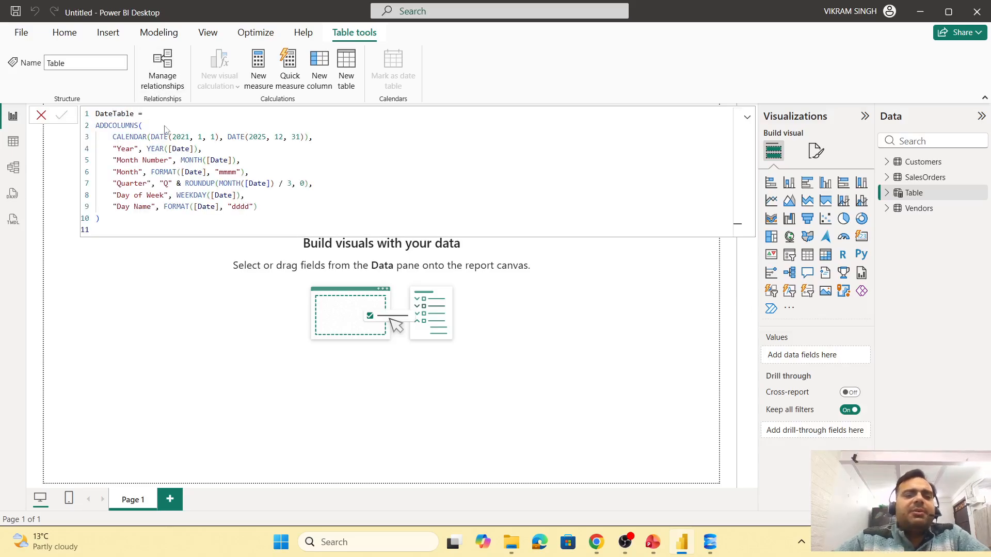
pyautogui.press('Return')
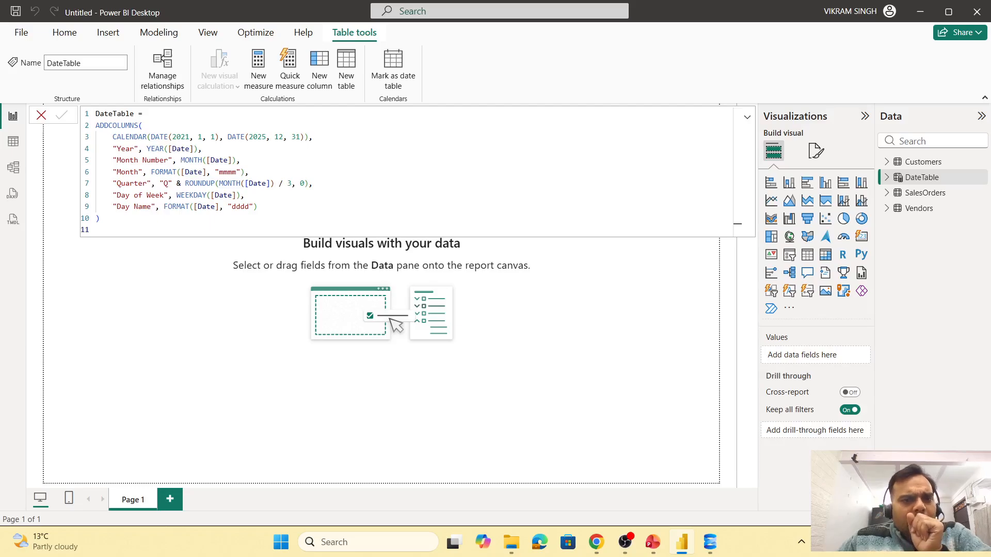
# - Inspect the DateTable in table view and review the CALENDAR start and end dates in its formula
pyautogui.click(13, 141)
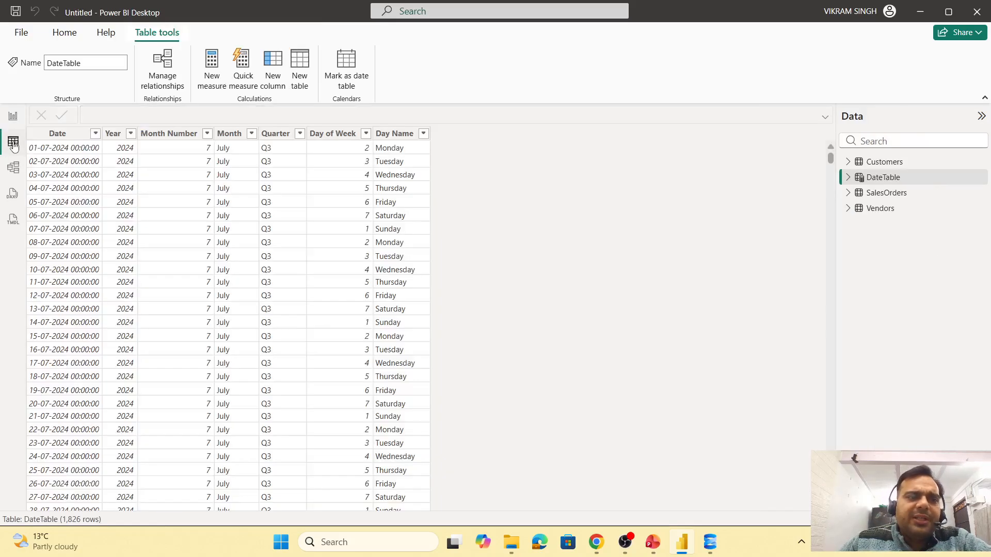
pyautogui.click(883, 177)
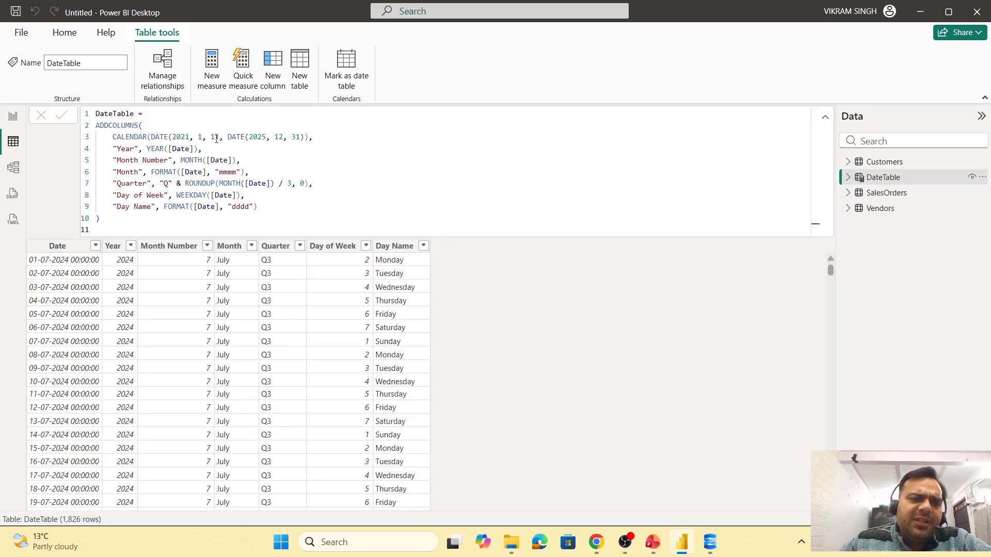
pyautogui.moveTo(216, 139); pyautogui.dragTo(175, 138)
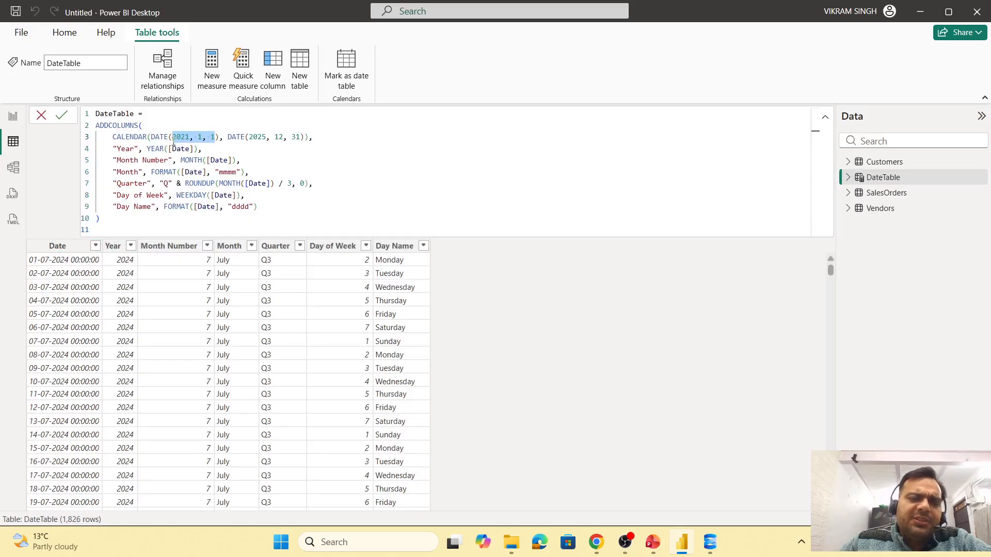
pyautogui.click(190, 137)
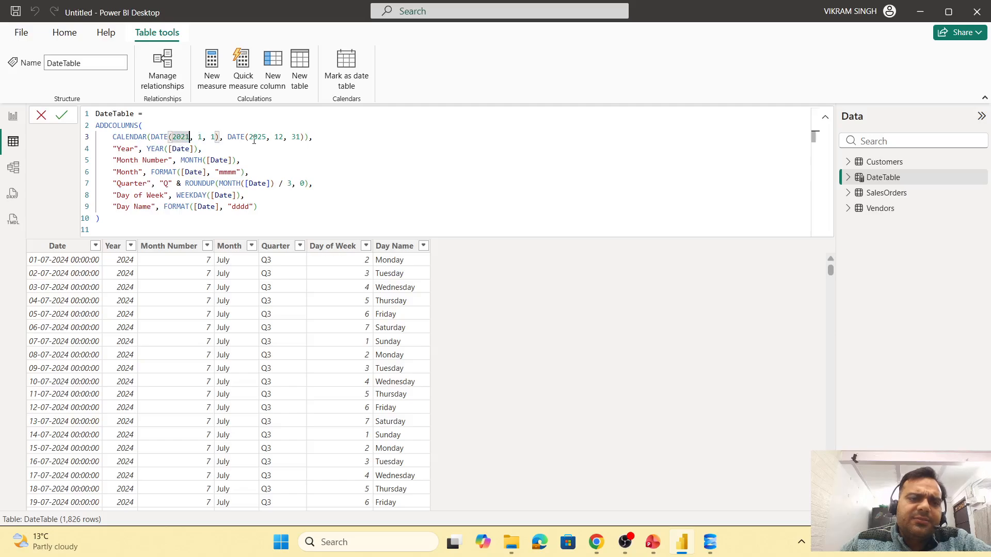
pyautogui.moveTo(284, 138); pyautogui.dragTo(253, 138)
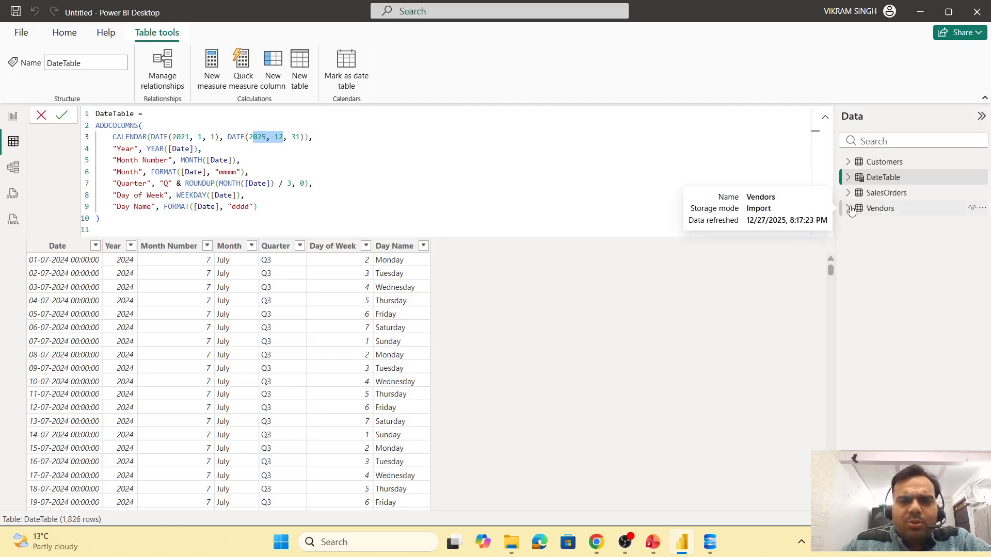
pyautogui.click(14, 118)
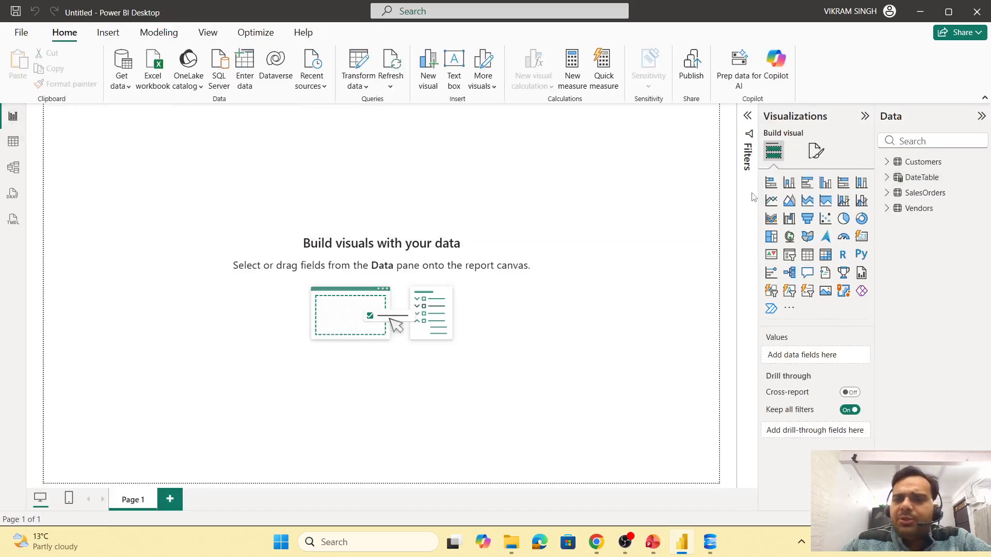
# - In model view, rearrange the Customers, Vendors, SalesOrders and DateTable cards and collapse the side panes
pyautogui.click(13, 169)
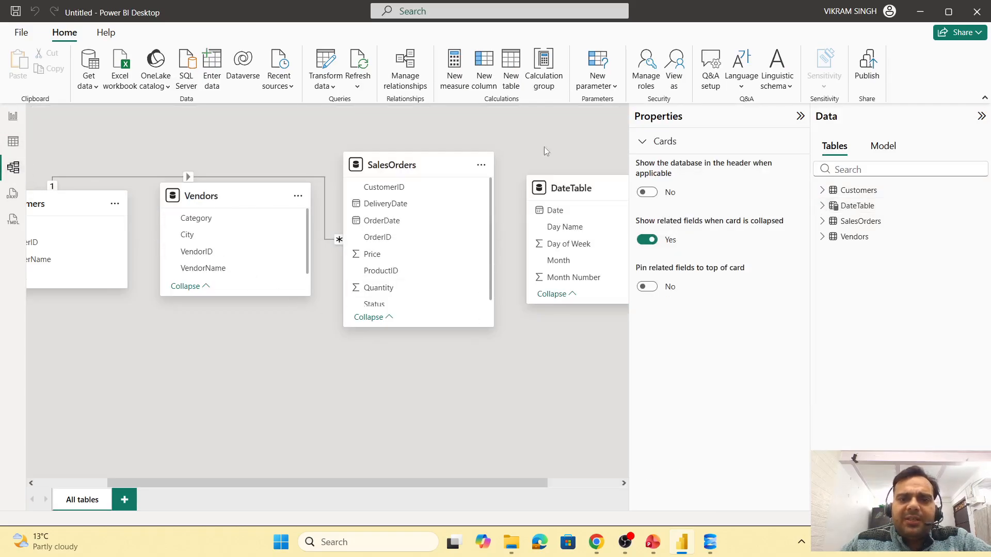
pyautogui.moveTo(104, 203); pyautogui.dragTo(174, 164)
pyautogui.moveTo(219, 198); pyautogui.dragTo(130, 346)
pyautogui.moveTo(399, 168); pyautogui.dragTo(348, 181)
pyautogui.moveTo(559, 193); pyautogui.dragTo(502, 350)
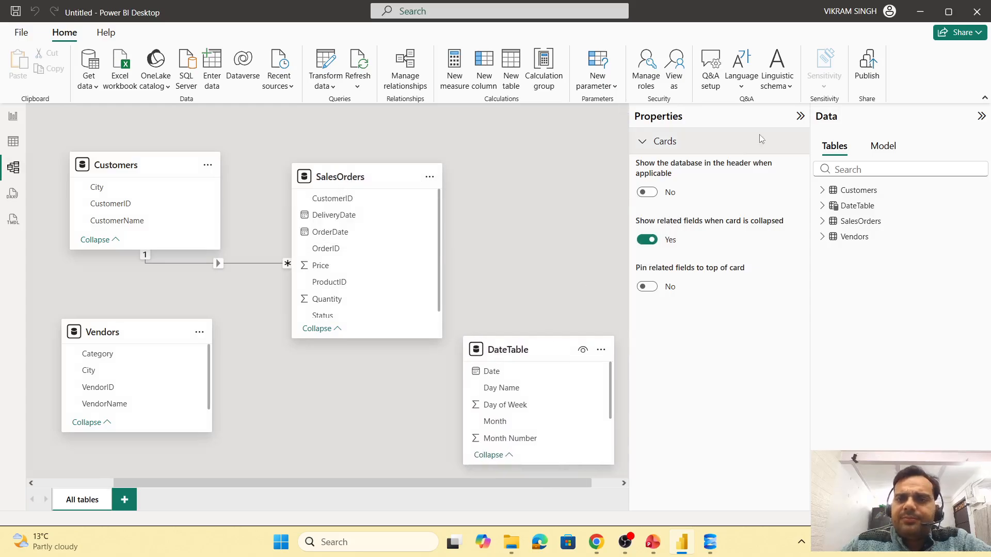
pyautogui.click(800, 116)
pyautogui.click(981, 116)
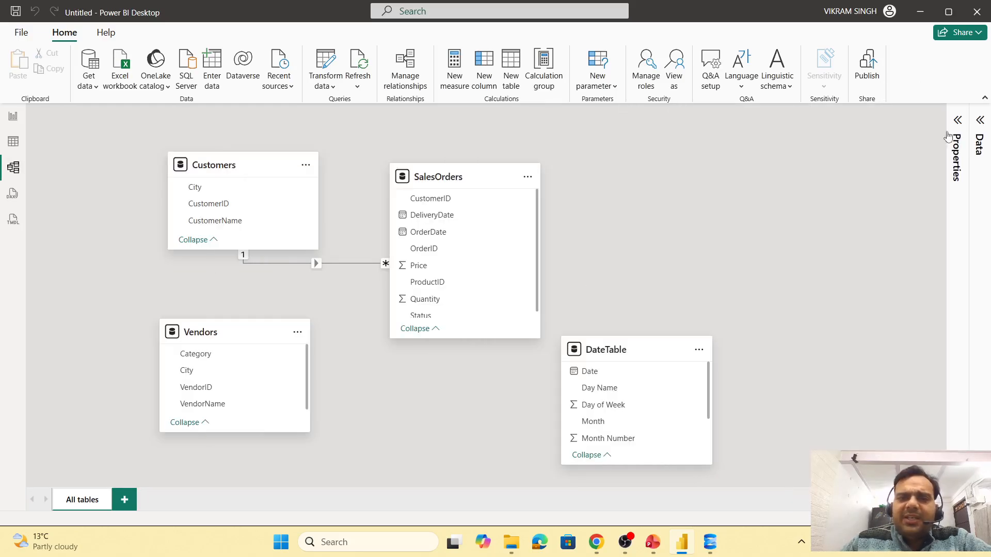
# - Review the SalesOrders columns and shift the Customers card slightly to the left
pyautogui.click(454, 172)
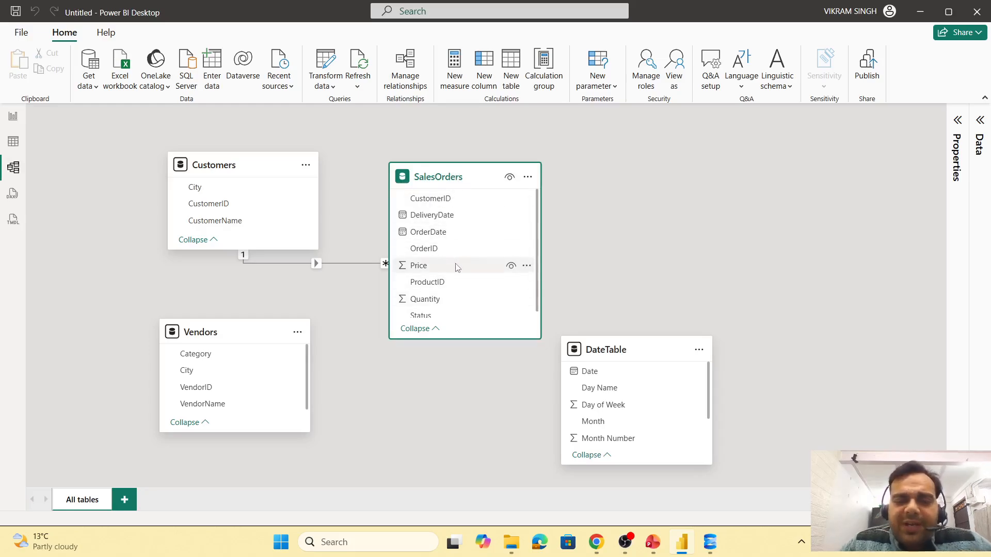
pyautogui.scroll(-1, 454, 278)
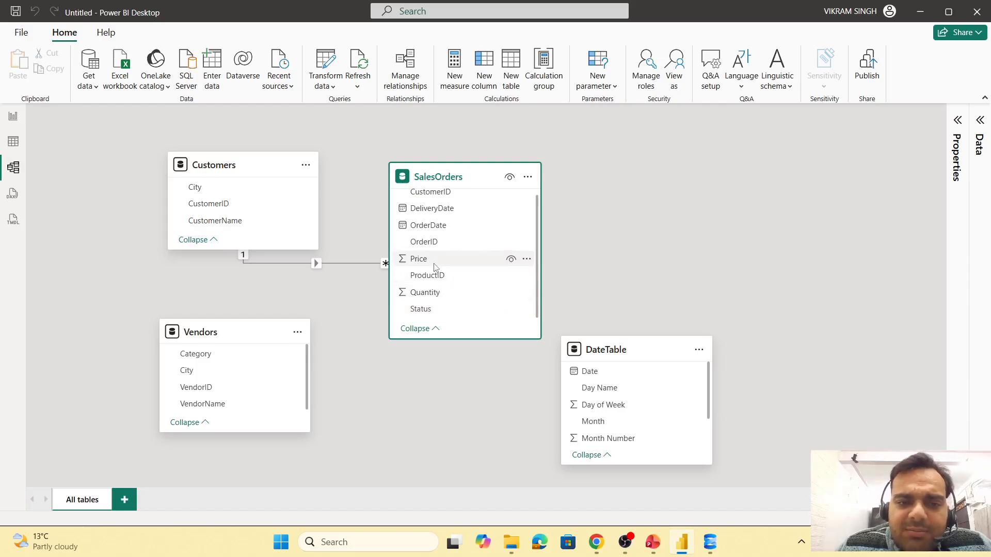
pyautogui.scroll(1, 452, 279)
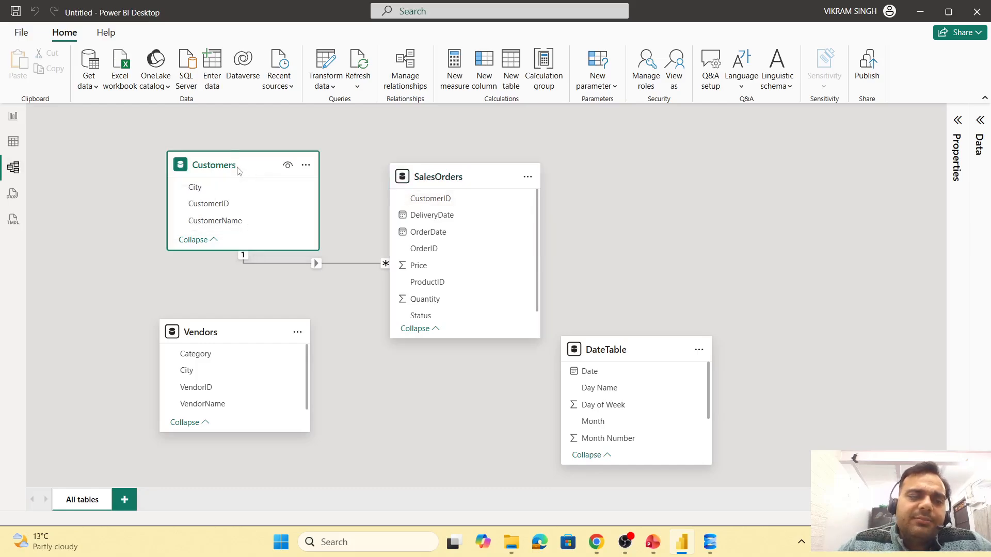
pyautogui.moveTo(235, 166); pyautogui.dragTo(211, 166)
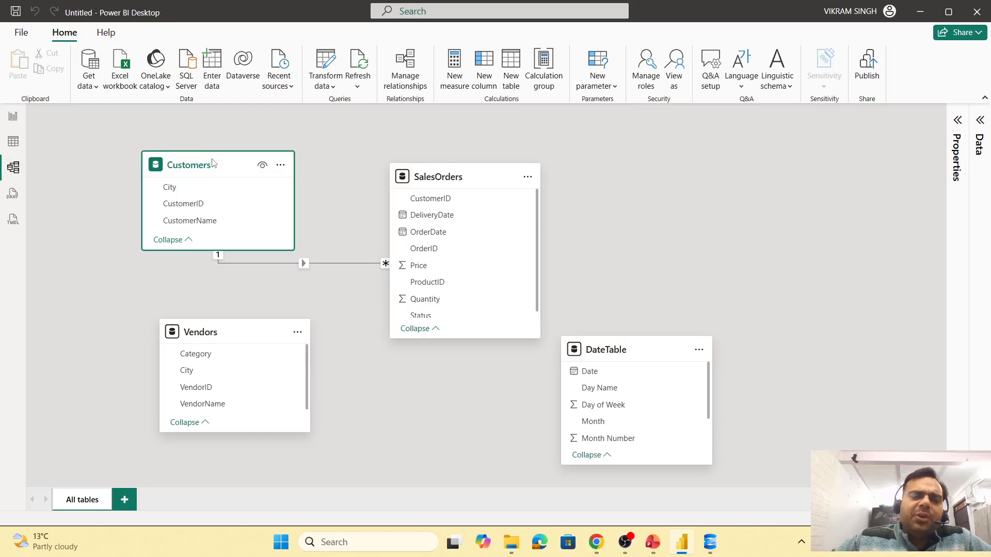
# - Open the Customers–SalesOrders relationship and save it as many-to-one on CustomerID
pyautogui.doubleClick(305, 263)
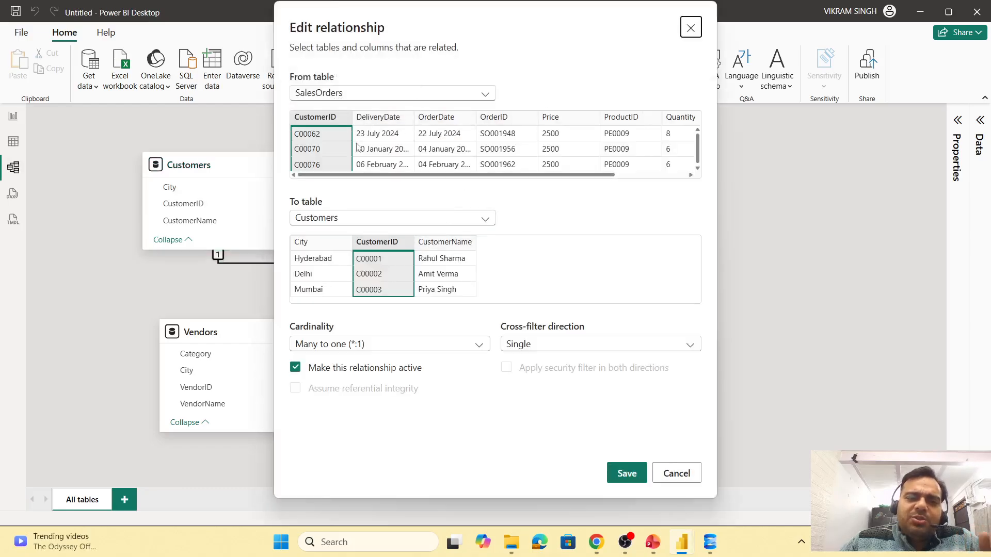
pyautogui.click(626, 473)
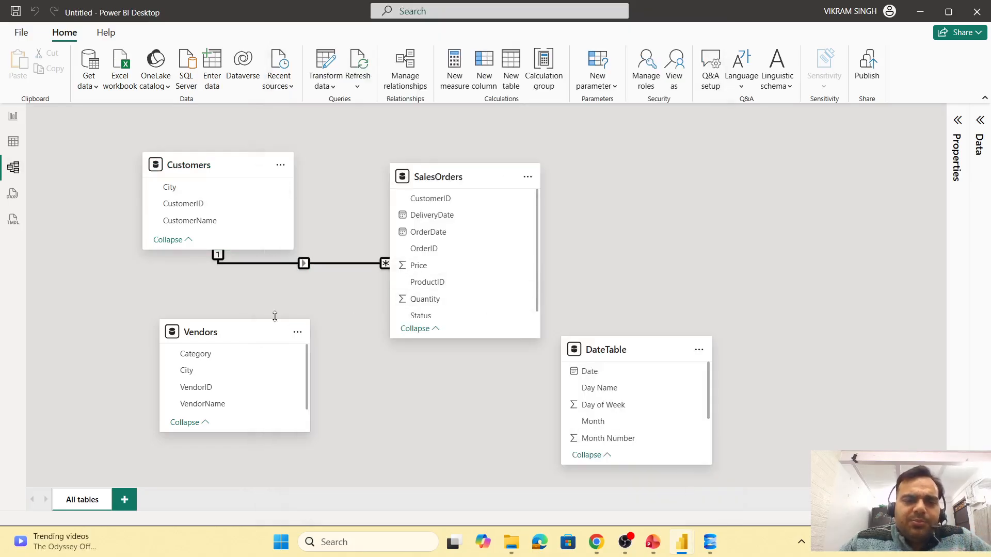
# - Reposition the Vendors card below the Customers card
pyautogui.moveTo(248, 348); pyautogui.dragTo(260, 366)
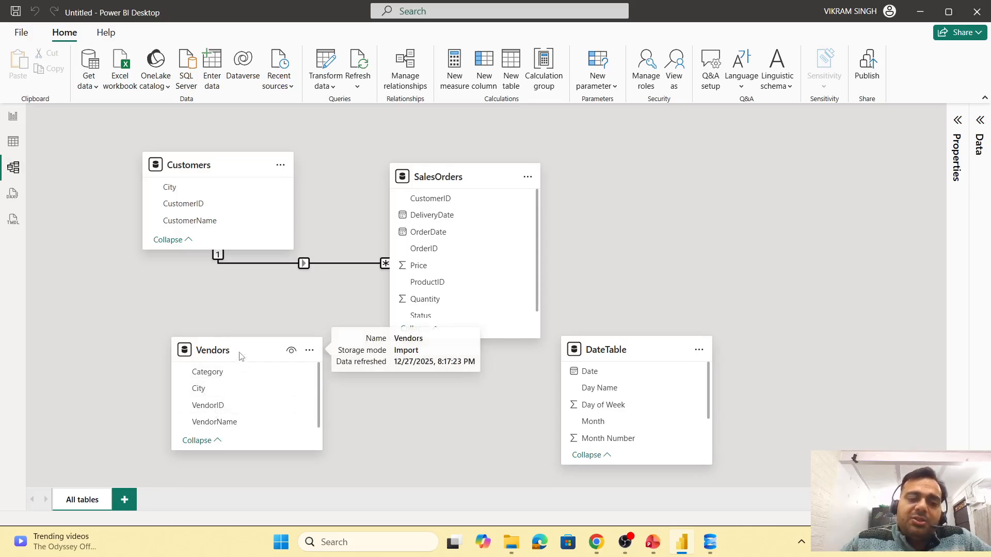
pyautogui.moveTo(240, 369); pyautogui.dragTo(203, 353)
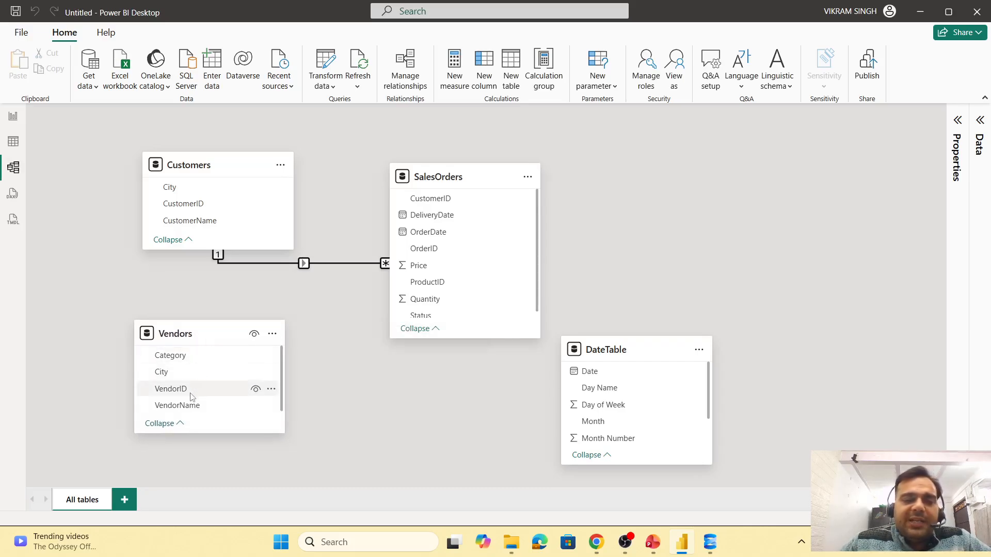
pyautogui.scroll(-1, 463, 277)
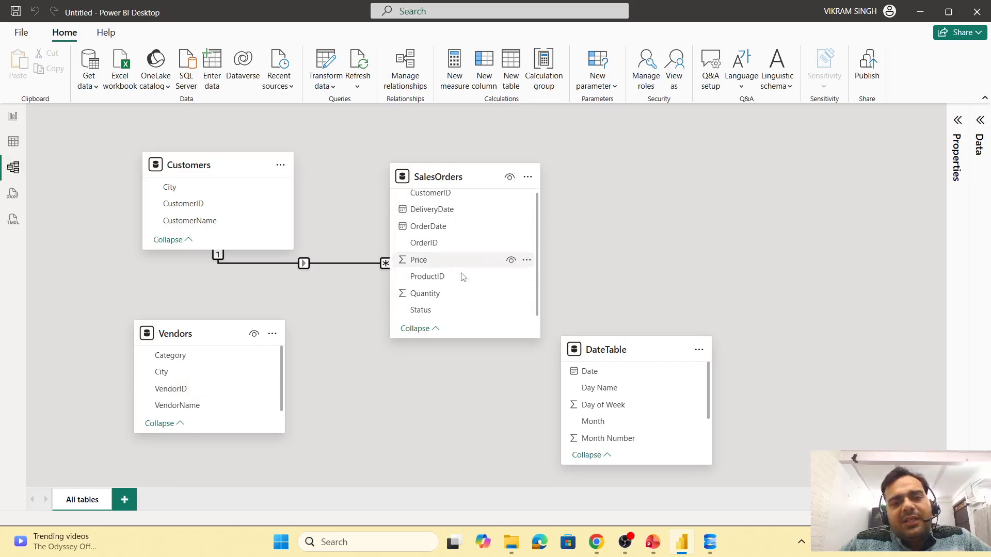
pyautogui.scroll(1, 463, 294)
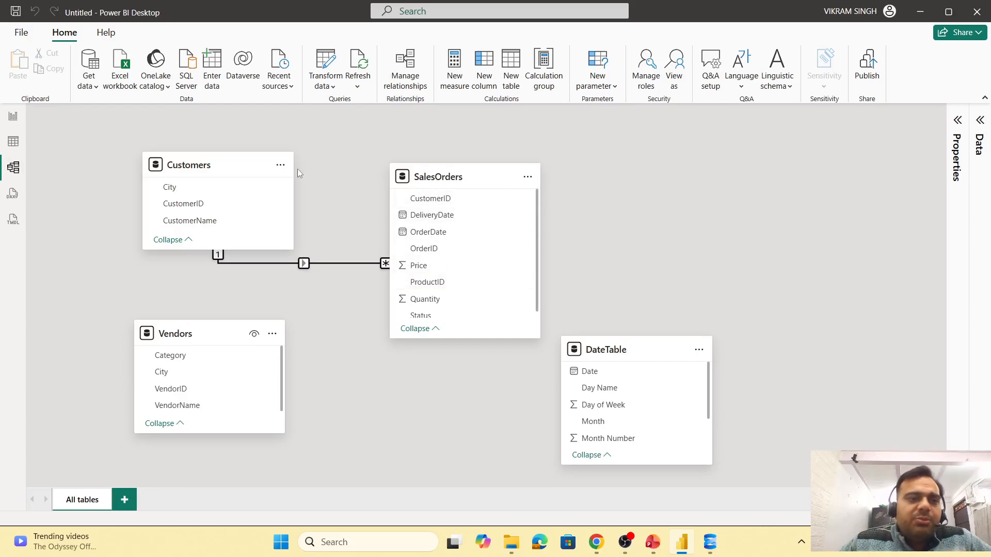
pyautogui.click(89, 83)
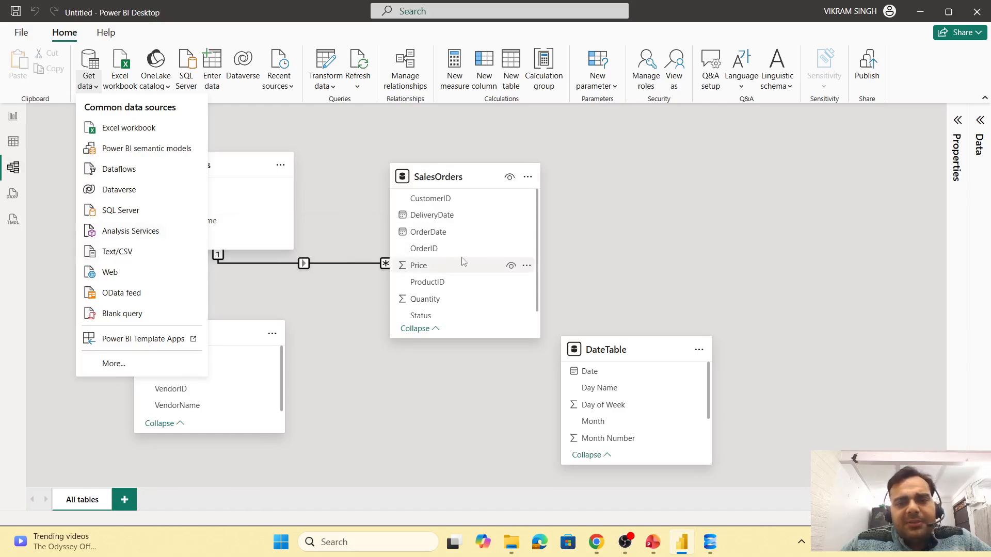
pyautogui.scroll(-1, 457, 274)
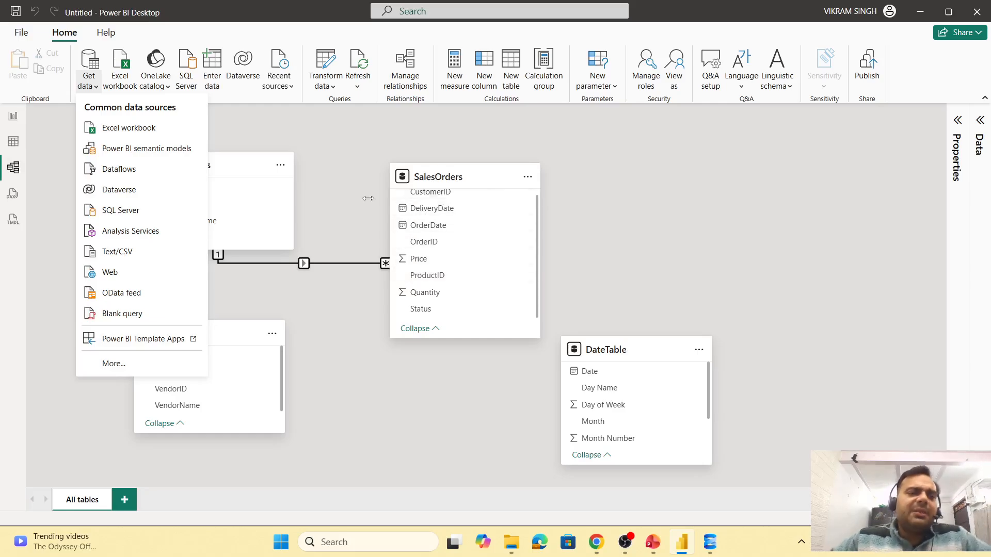
pyautogui.click(132, 213)
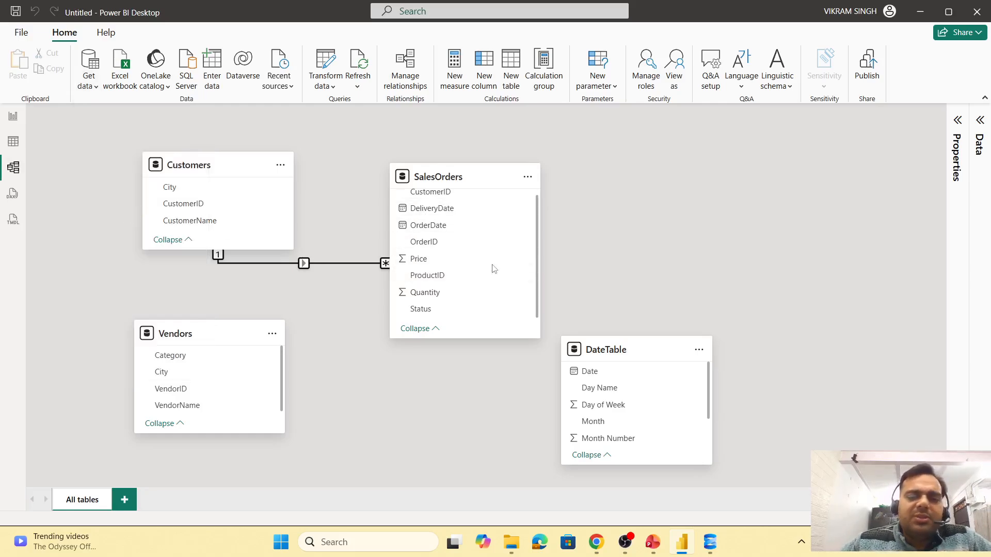
# - Switch to SQL Server Management Studio and try to connect to the local default server
pyautogui.click(710, 542)
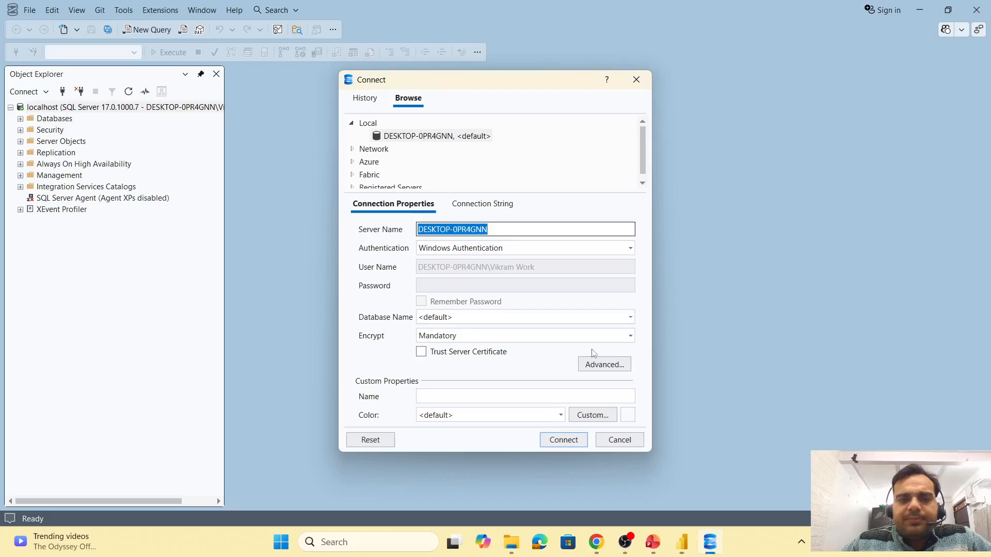
pyautogui.click(563, 439)
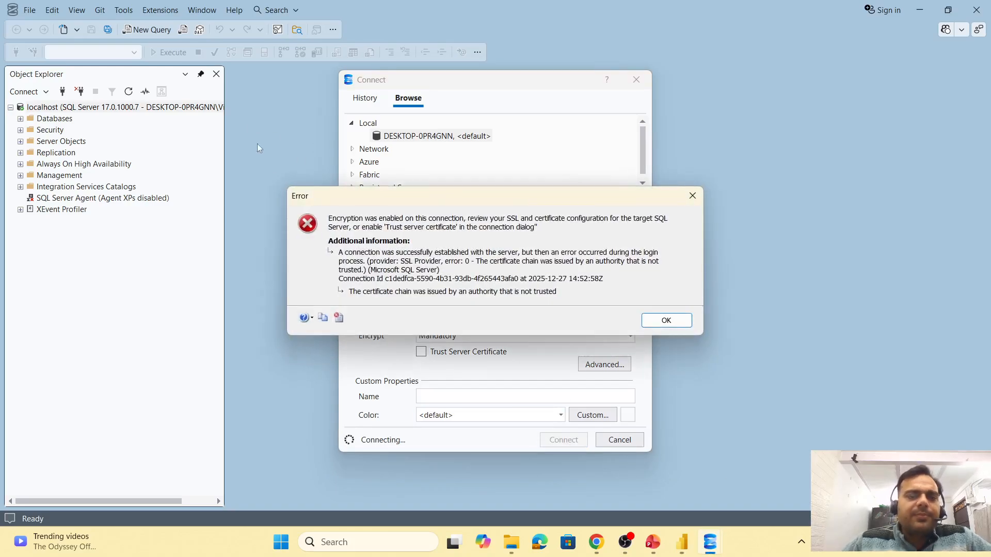
pyautogui.click(665, 320)
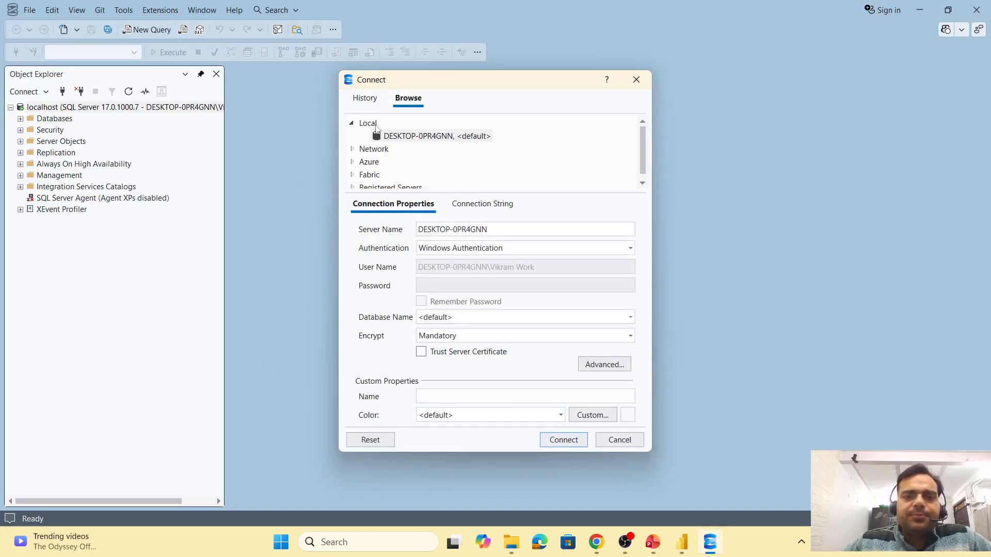
# - Connect to the server Localhost with Trust Server Certificate enabled
pyautogui.click(365, 99)
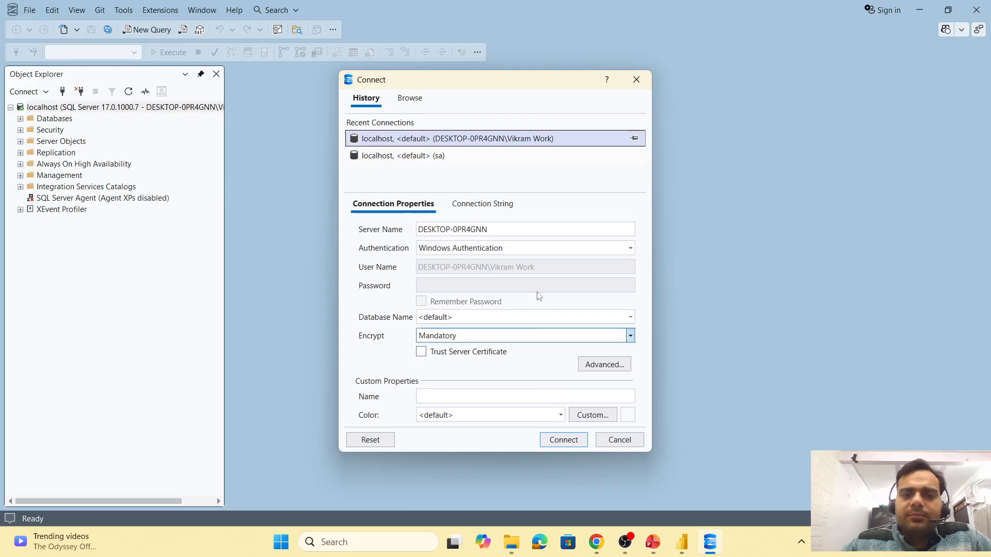
pyautogui.click(523, 230)
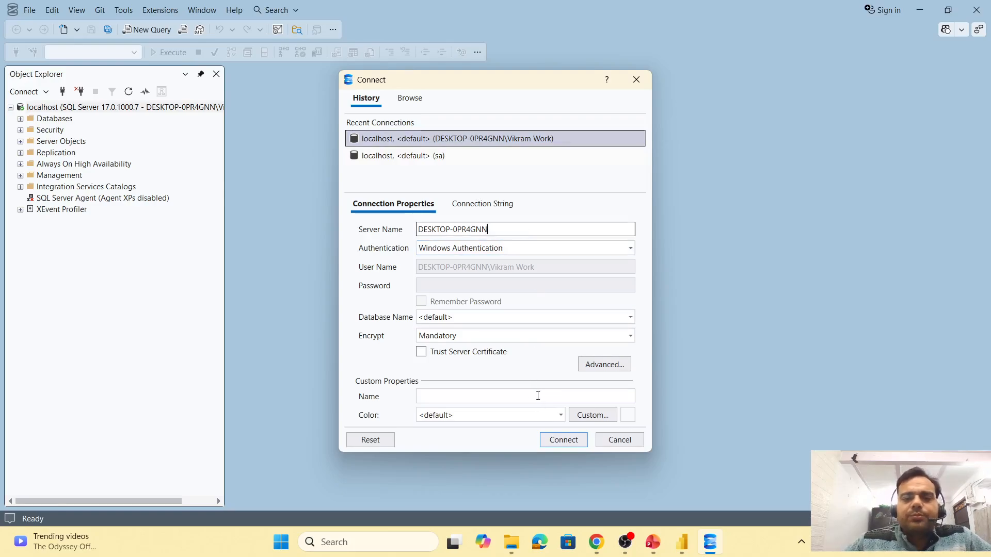
pyautogui.doubleClick(526, 227)
pyautogui.write('Localhost')
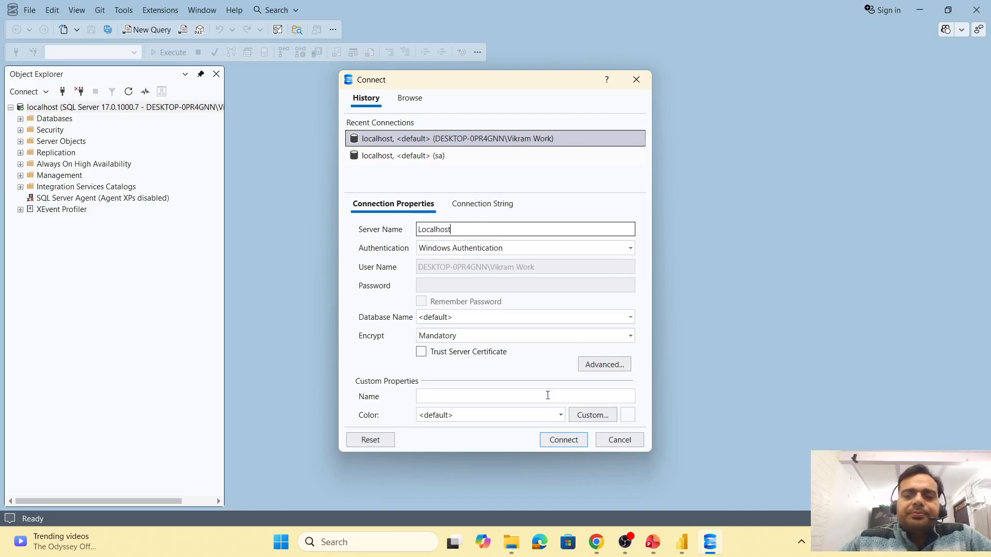
pyautogui.click(421, 351)
pyautogui.click(564, 440)
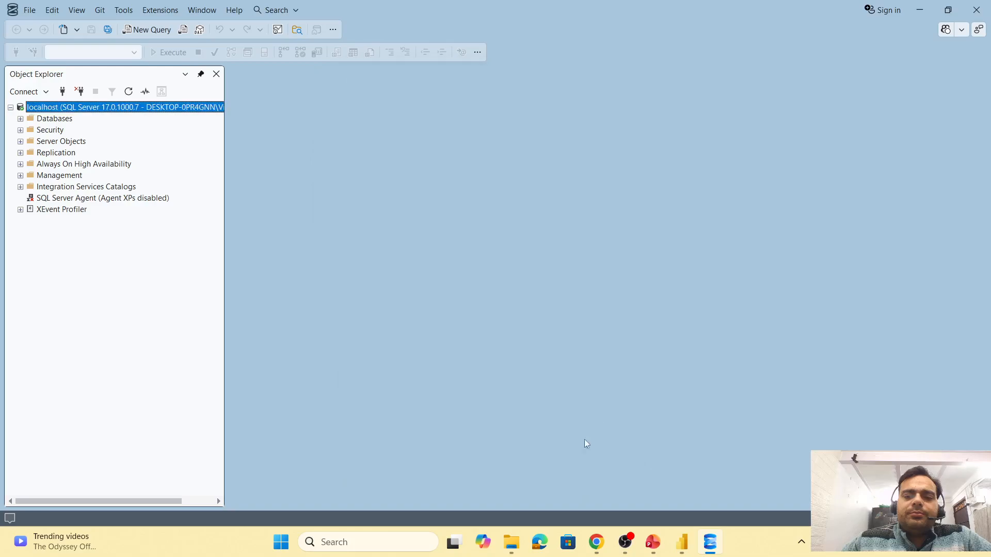
# - Expand the Virat_Store database's tables in Object Explorer
pyautogui.click(20, 119)
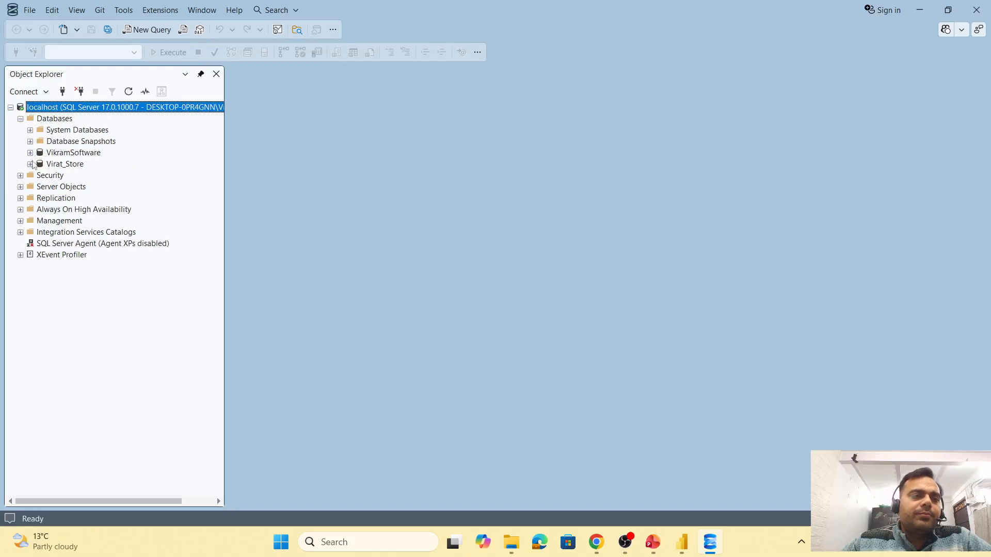
pyautogui.click(30, 164)
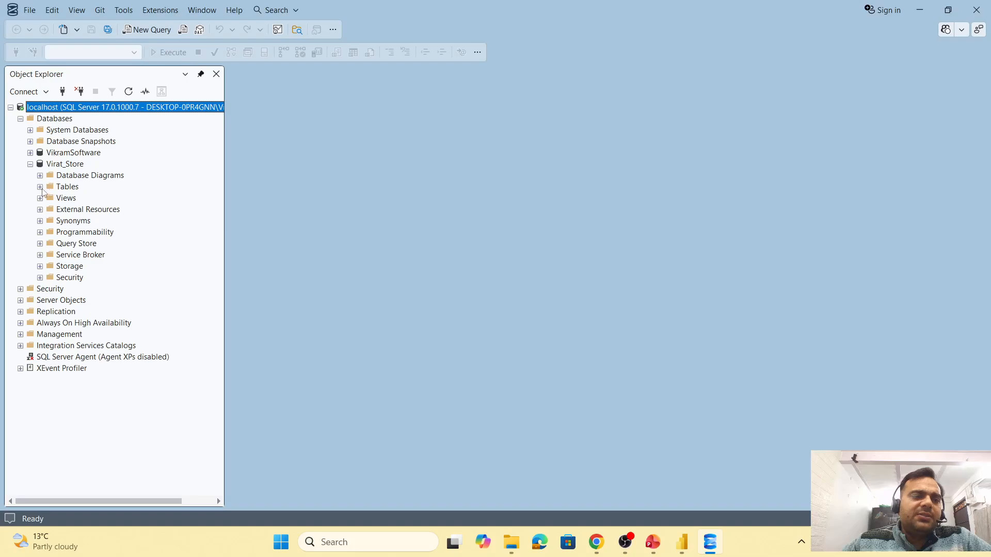
pyautogui.click(41, 188)
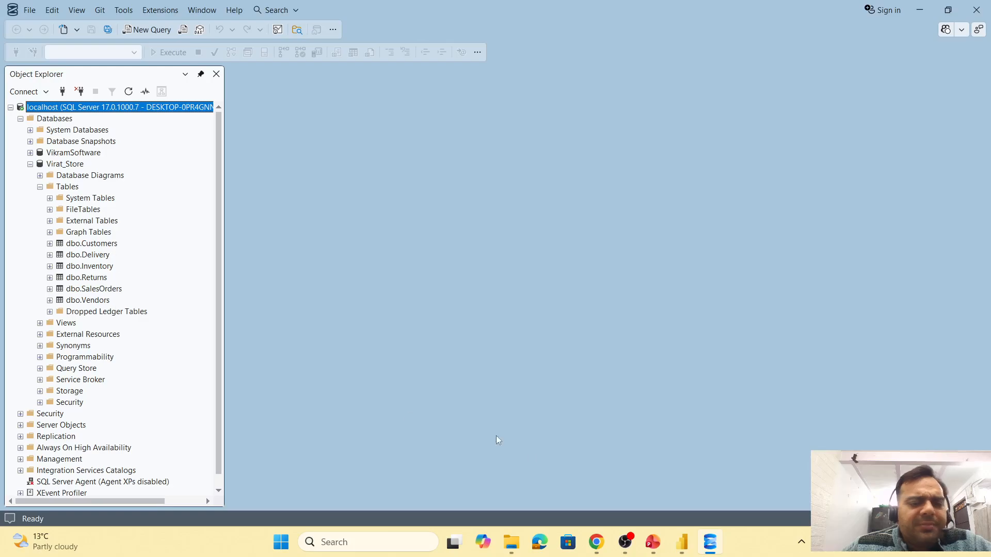
# - Switch back to Power BI Desktop and cancel the open SQL Server database dialog
pyautogui.moveTo(625, 548)
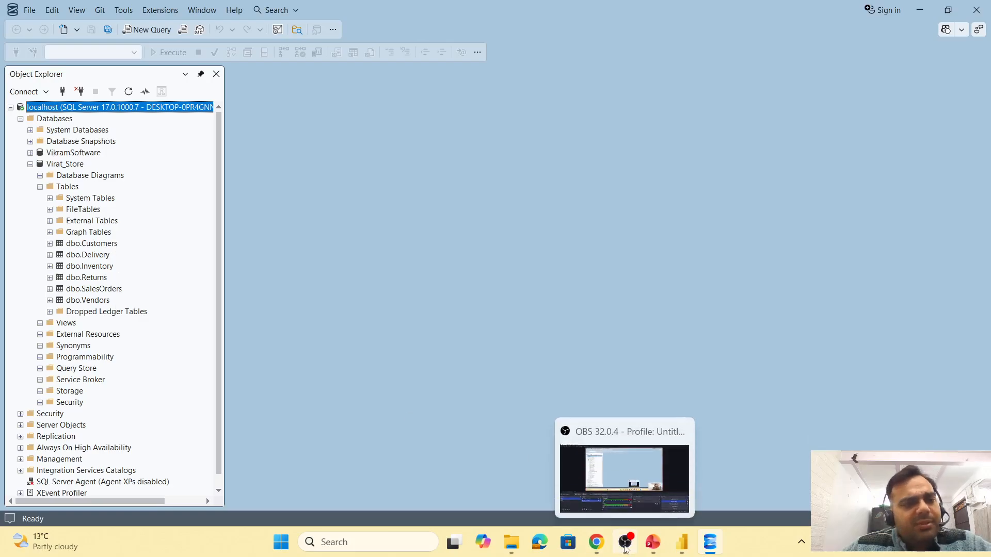
pyautogui.click(682, 542)
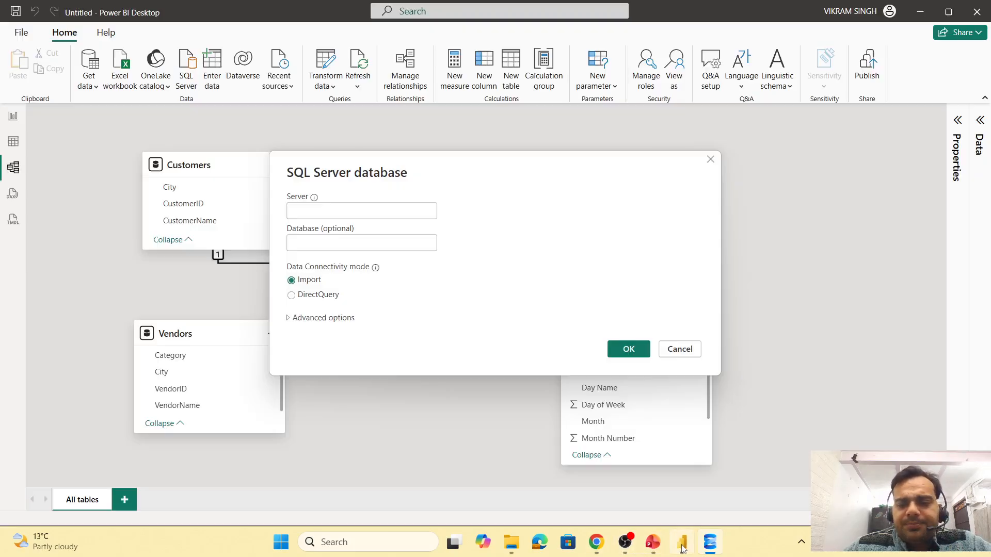
pyautogui.click(680, 349)
# - Import the DimProduct CSV file from the Virat Store Raw Data folder and open it for transformation
pyautogui.click(88, 83)
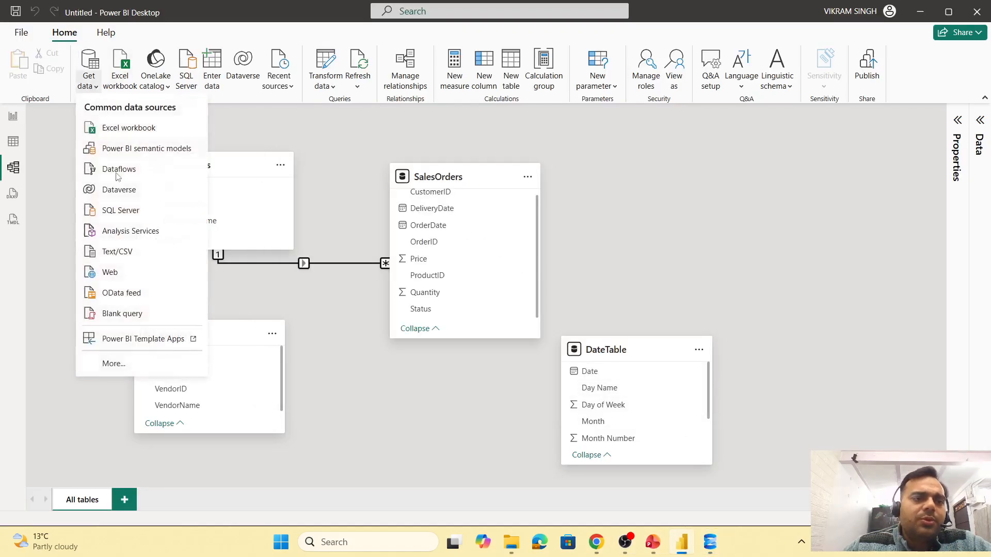
pyautogui.click(126, 252)
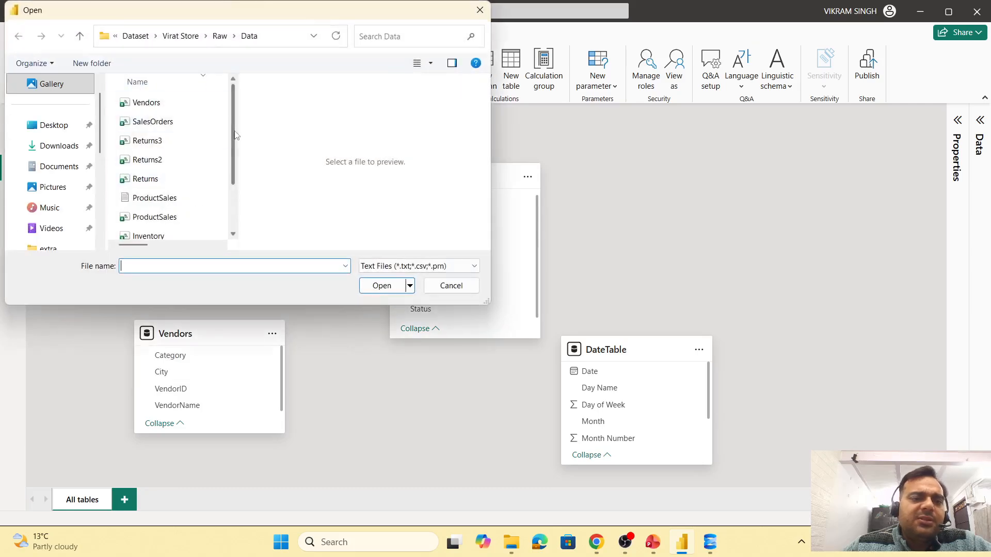
pyautogui.moveTo(230, 139); pyautogui.dragTo(237, 183)
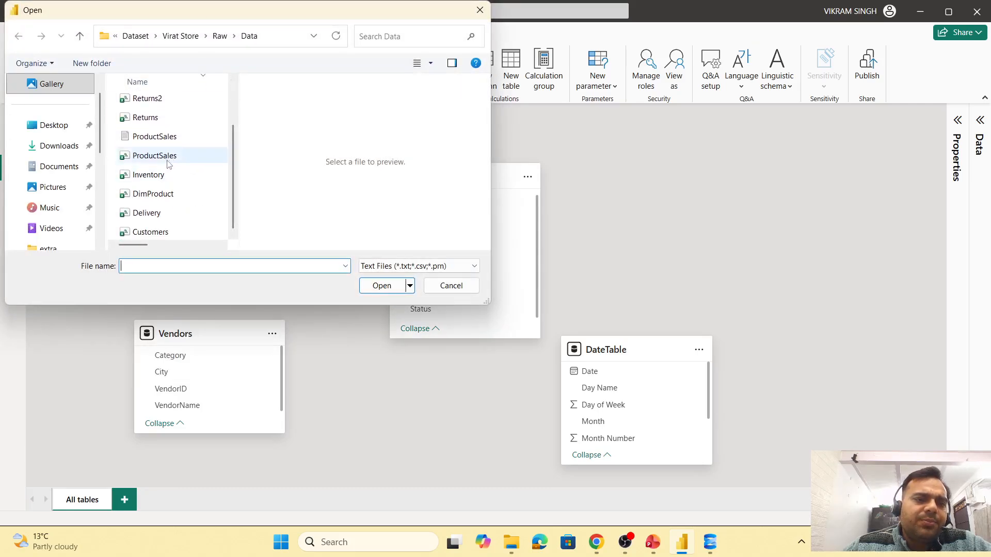
pyautogui.click(154, 194)
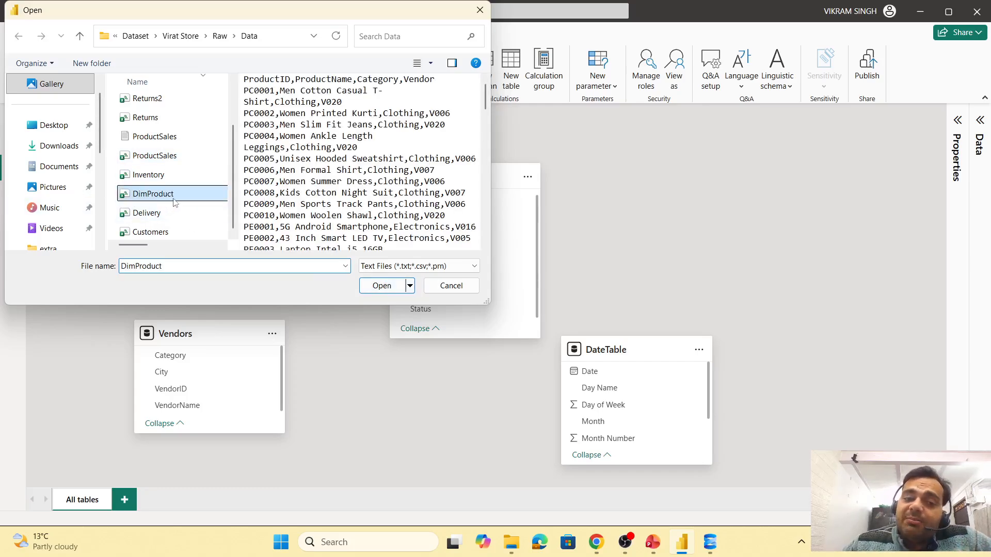
pyautogui.click(382, 285)
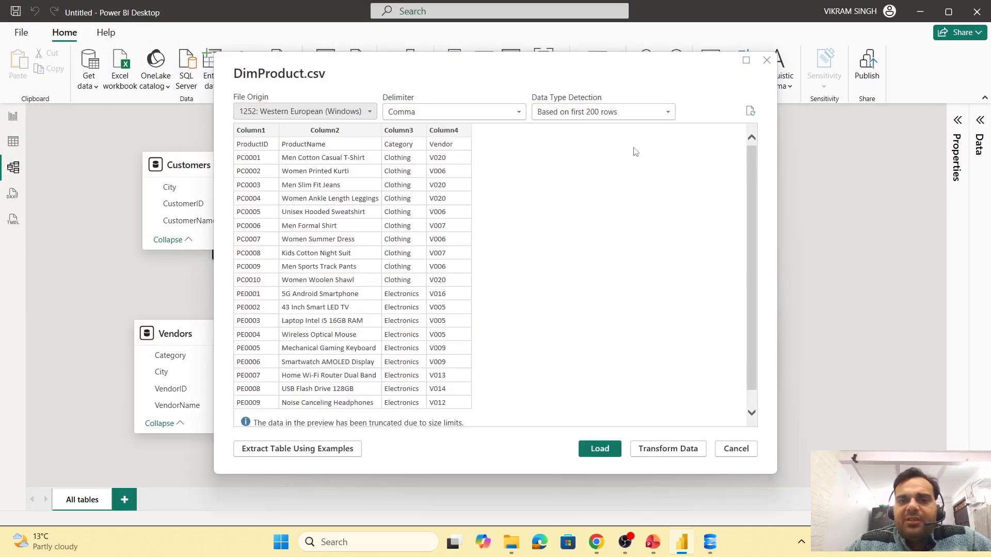
pyautogui.click(648, 449)
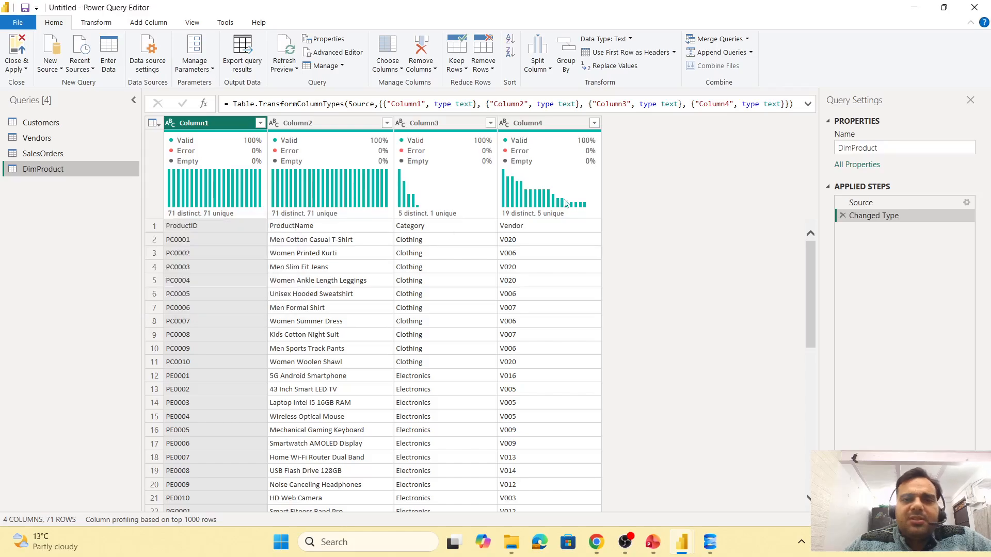
# - Promote the first row of DimProduct to headers and close and apply the query
pyautogui.click(627, 54)
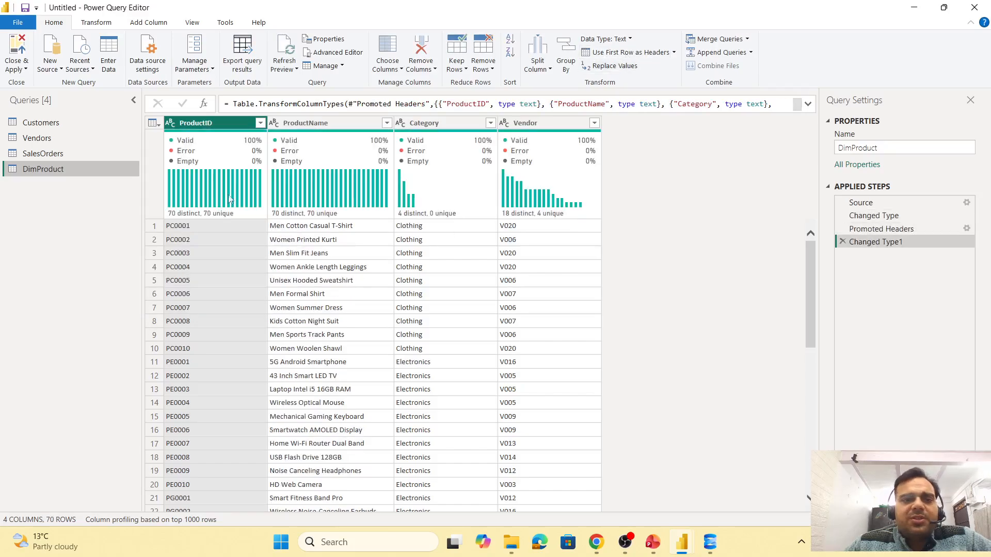
pyautogui.click(20, 69)
pyautogui.click(21, 111)
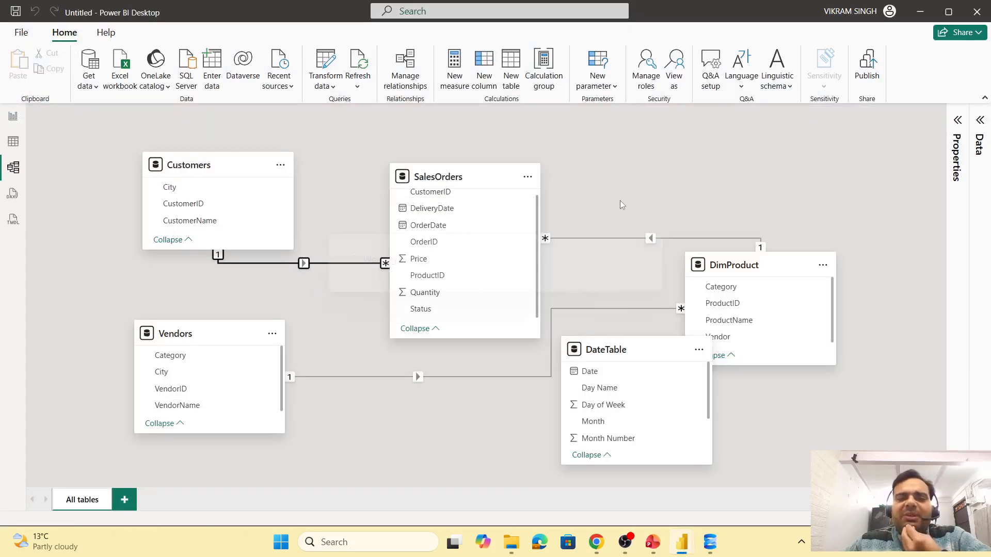
# - Rearrange the model diagram cards, placing DimProduct below SalesOrders and DateTable at the upper right
pyautogui.moveTo(728, 278); pyautogui.dragTo(741, 178)
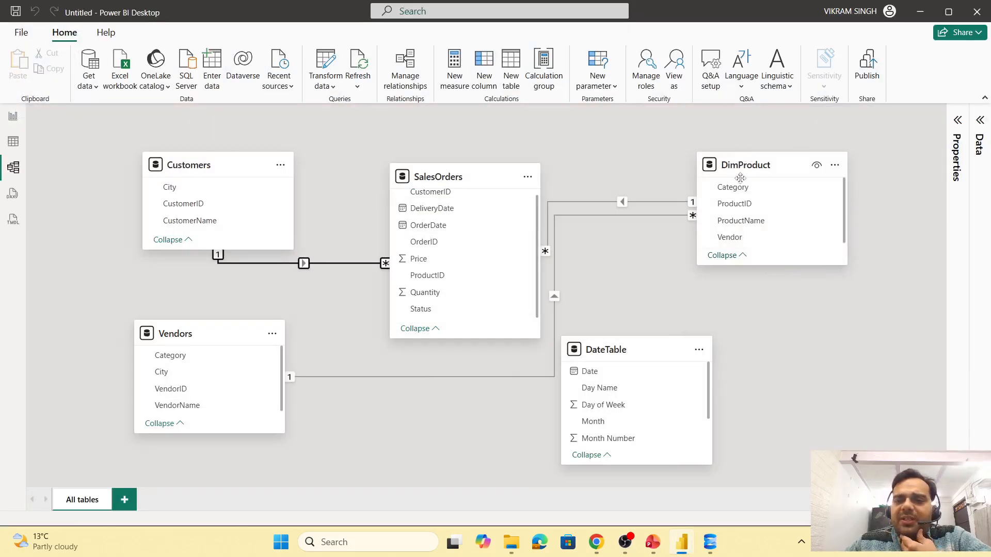
pyautogui.moveTo(652, 351); pyautogui.dragTo(839, 347)
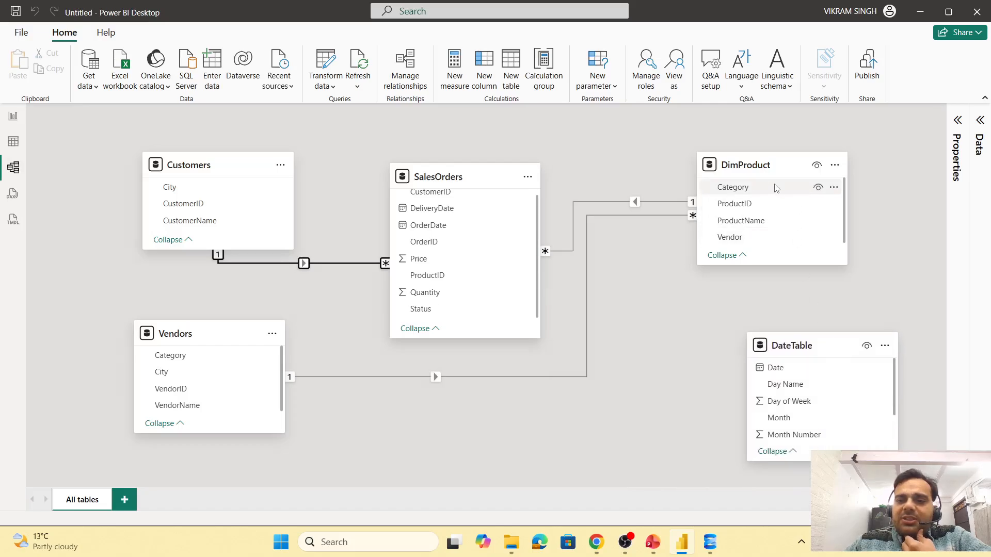
pyautogui.moveTo(774, 170); pyautogui.dragTo(426, 384)
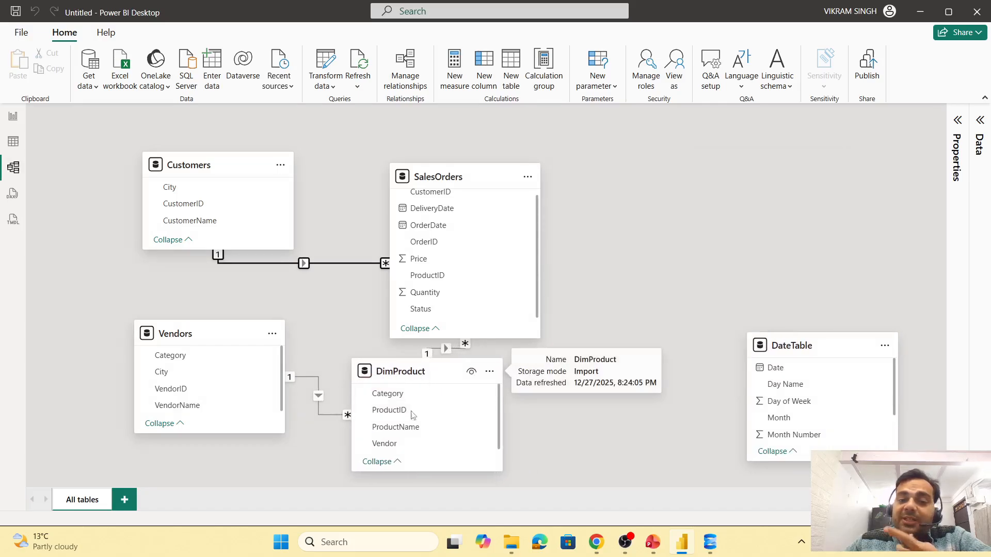
pyautogui.moveTo(188, 334); pyautogui.dragTo(154, 340)
pyautogui.moveTo(410, 379); pyautogui.dragTo(398, 388)
pyautogui.moveTo(445, 177); pyautogui.dragTo(455, 134)
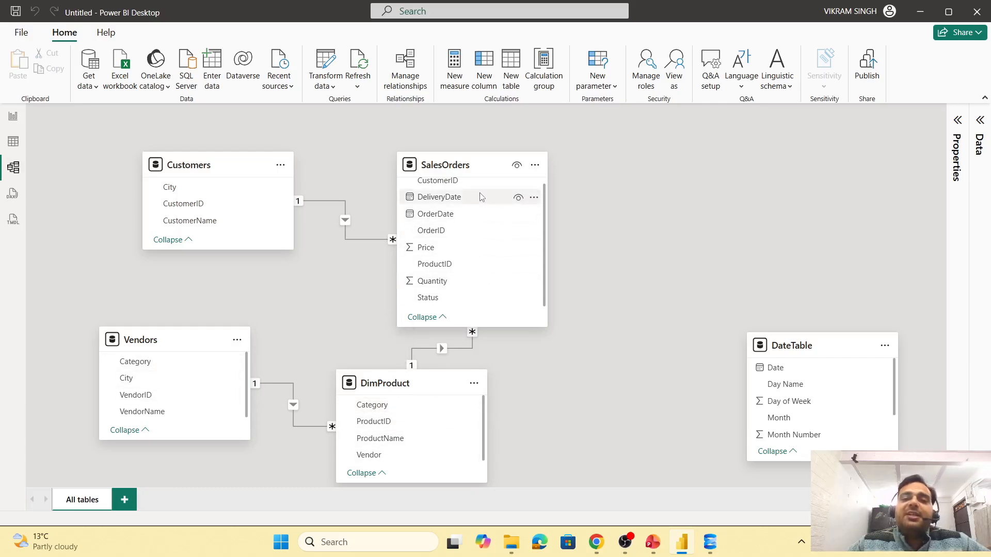
pyautogui.moveTo(815, 350); pyautogui.dragTo(722, 185)
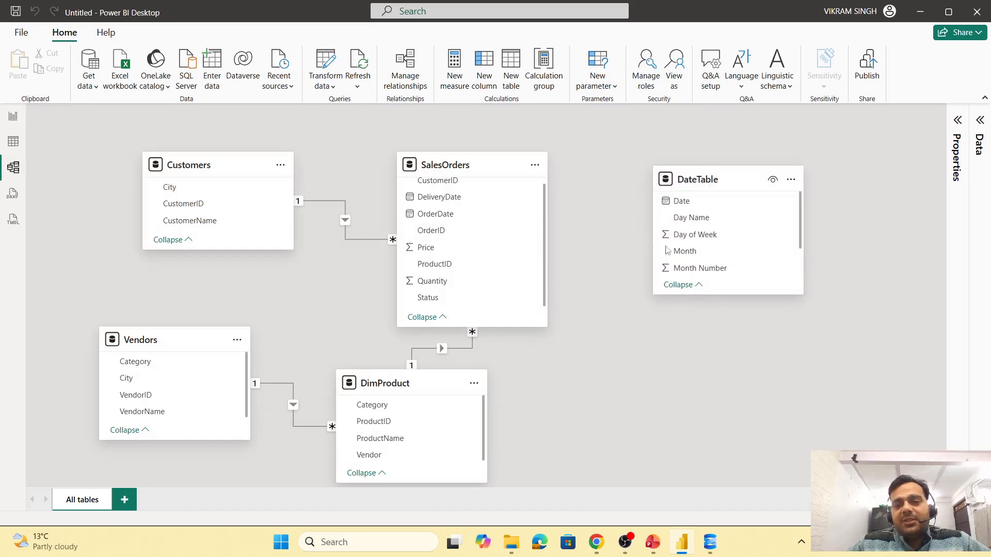
# - Create a many-to-one relationship from SalesOrders OrderDate to DateTable Date and save it
pyautogui.scroll(-2, 719, 220)
pyautogui.scroll(1, 497, 213)
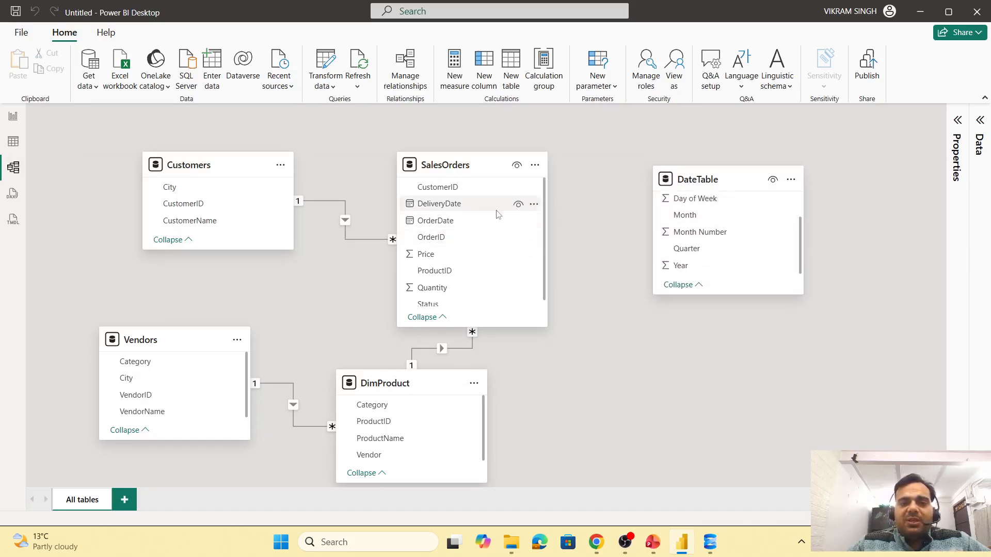
pyautogui.click(441, 226)
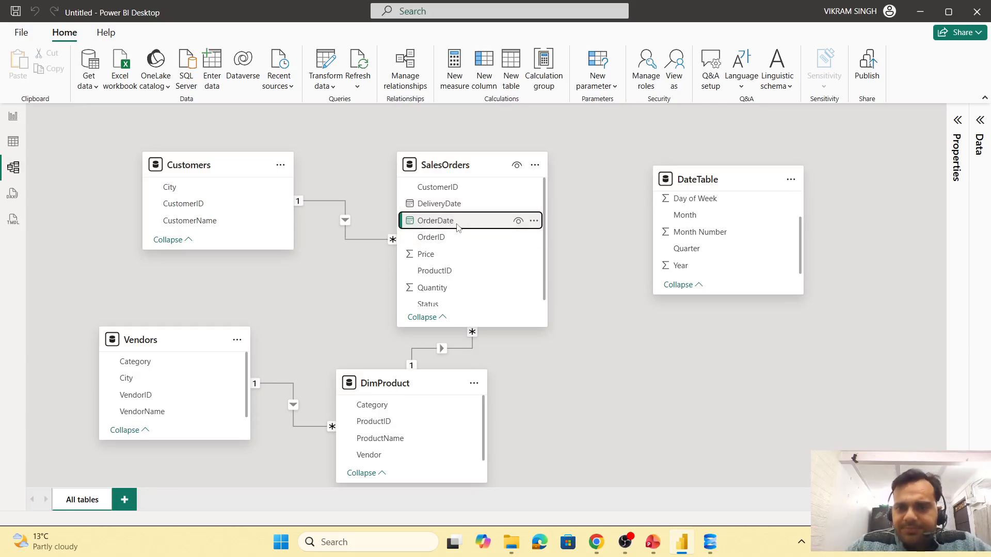
pyautogui.scroll(2, 723, 243)
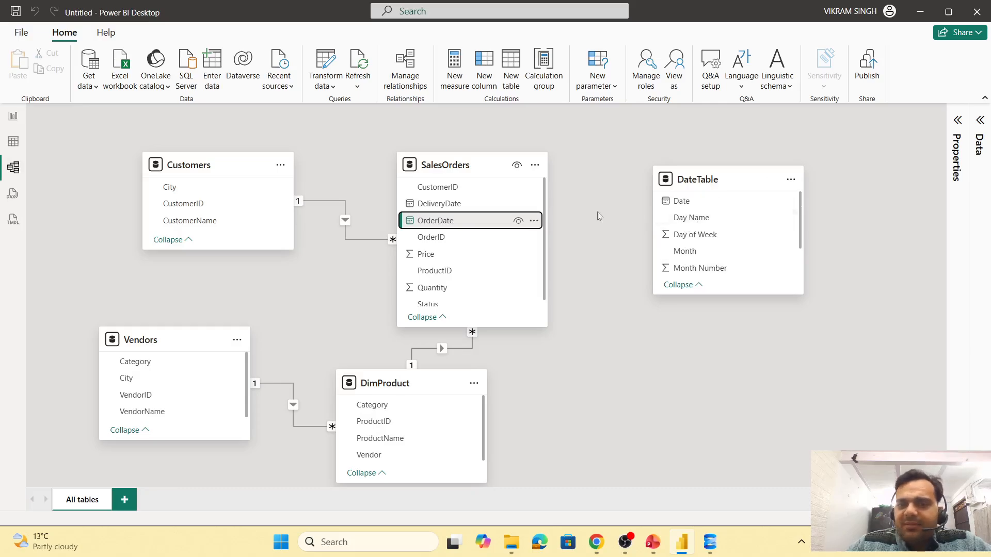
pyautogui.moveTo(472, 221); pyautogui.dragTo(681, 201)
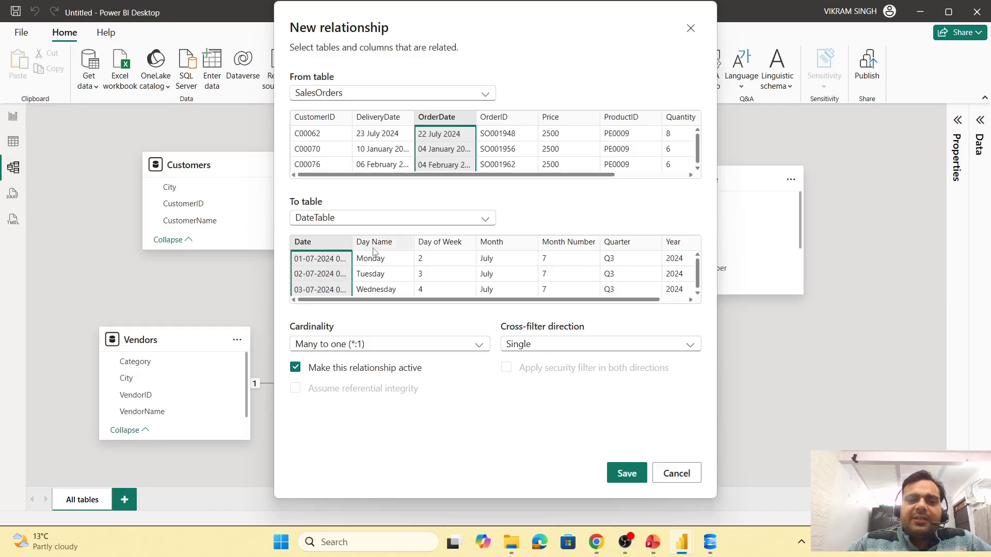
pyautogui.doubleClick(351, 243)
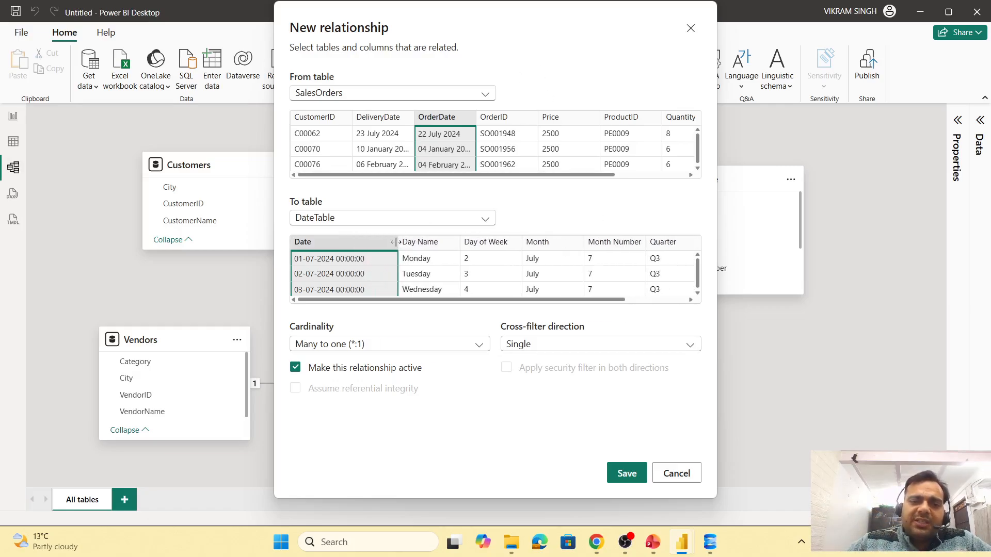
pyautogui.doubleClick(471, 118)
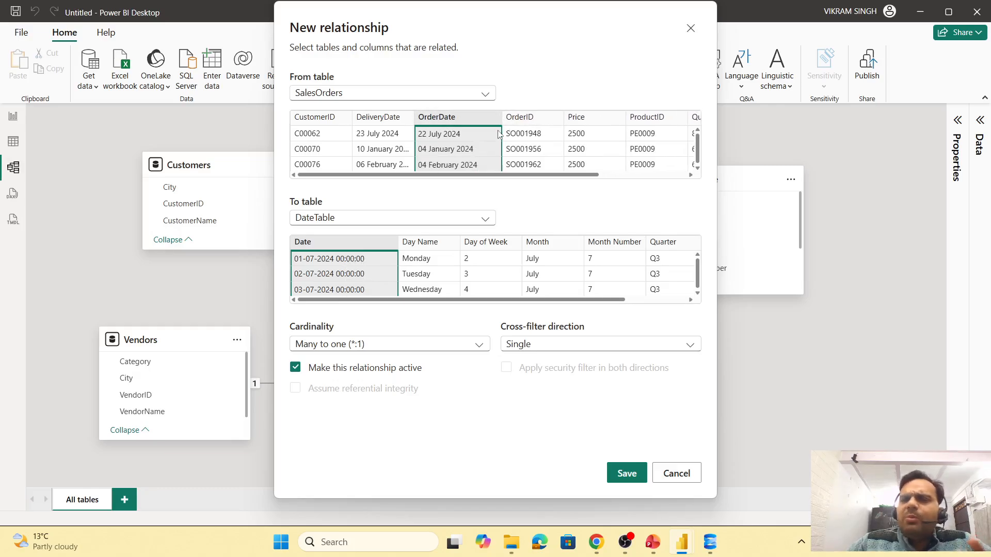
pyautogui.click(627, 473)
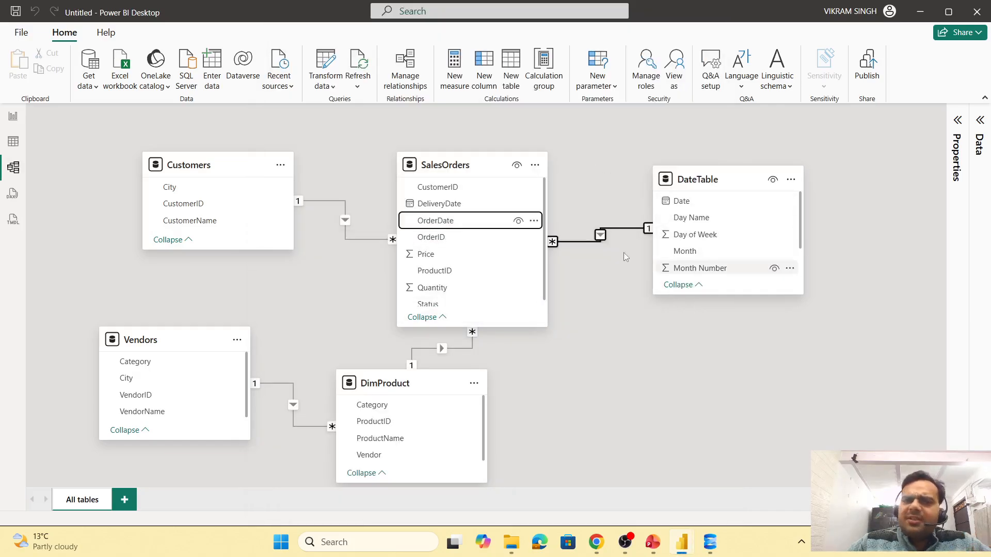
# - In report view, set the DateTable Date column's format to 2001-03-14 (yyyy-mm-dd)
pyautogui.click(13, 118)
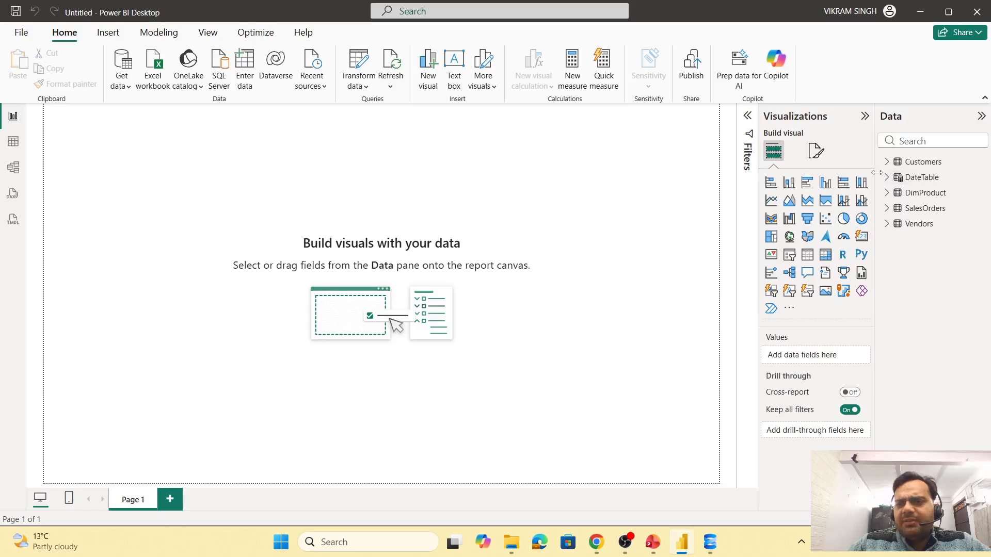
pyautogui.moveTo(877, 172); pyautogui.dragTo(837, 173)
pyautogui.click(849, 178)
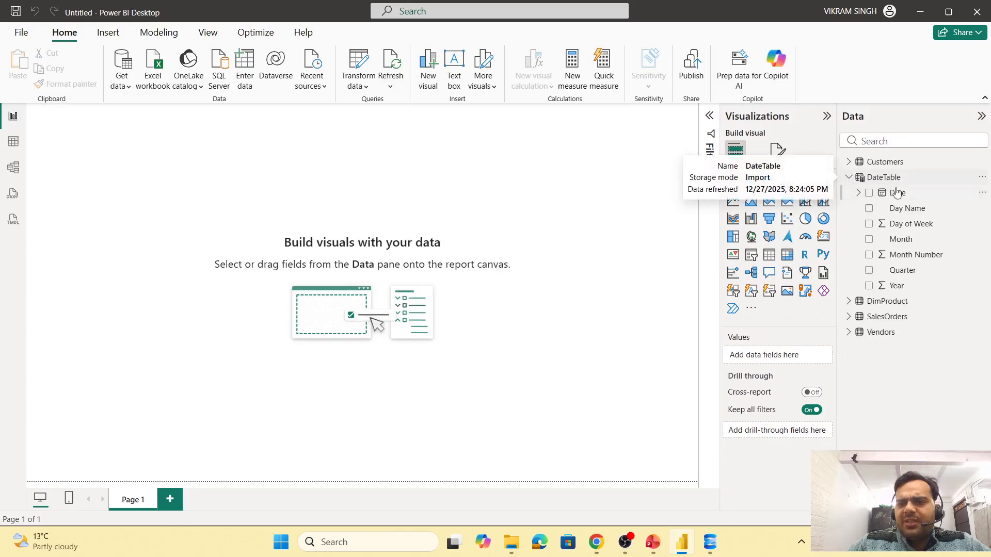
pyautogui.click(891, 193)
pyautogui.click(274, 61)
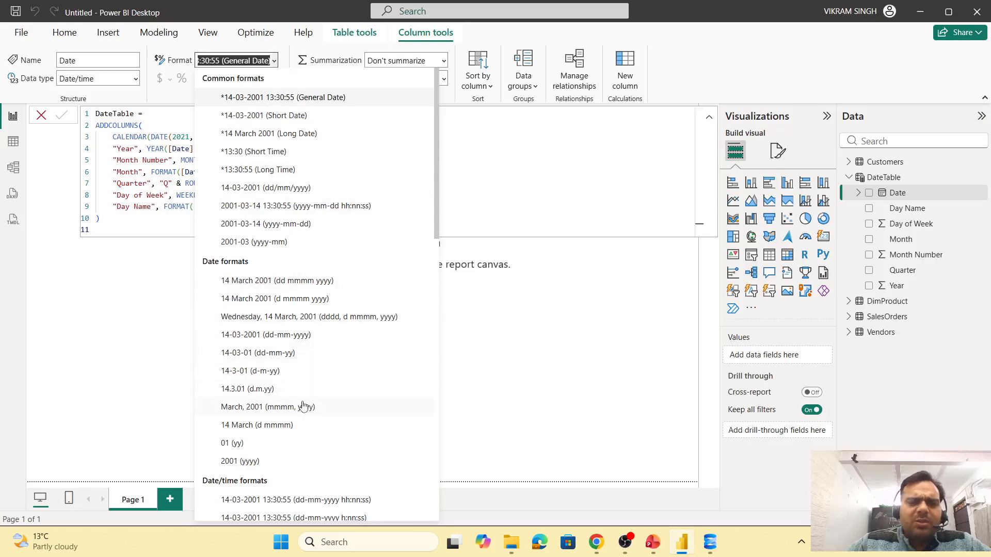
pyautogui.scroll(-3, 298, 402)
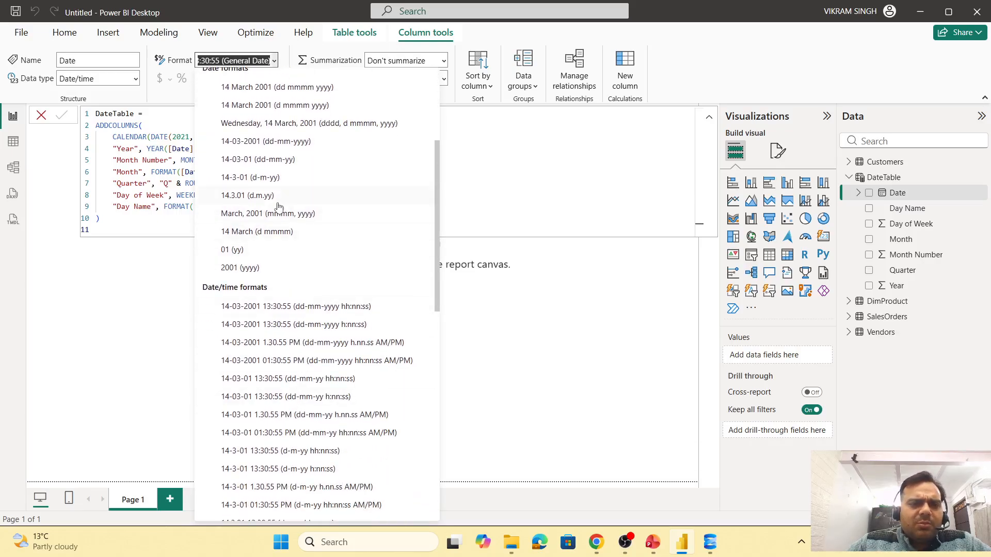
pyautogui.scroll(-1, 311, 282)
pyautogui.scroll(-8, 311, 282)
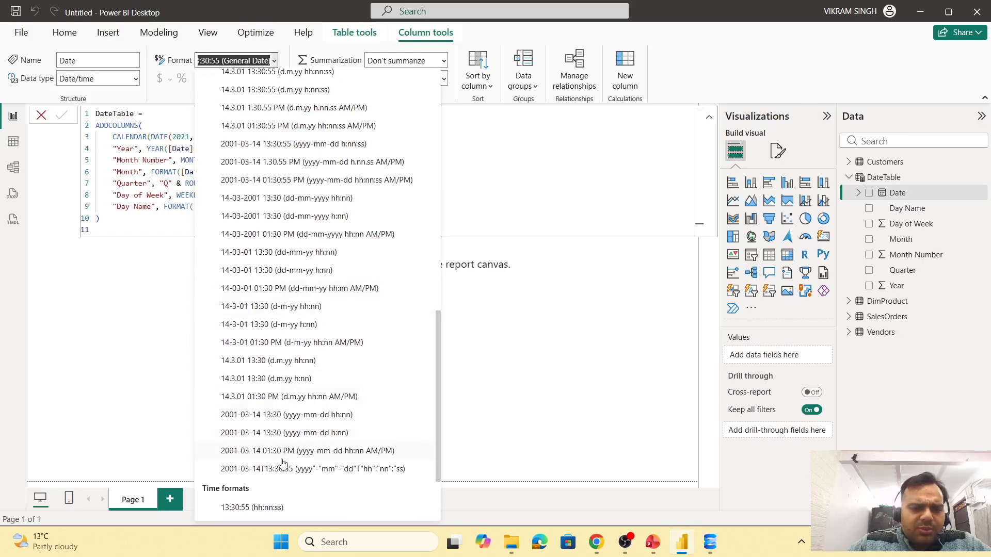
pyautogui.scroll(8, 297, 356)
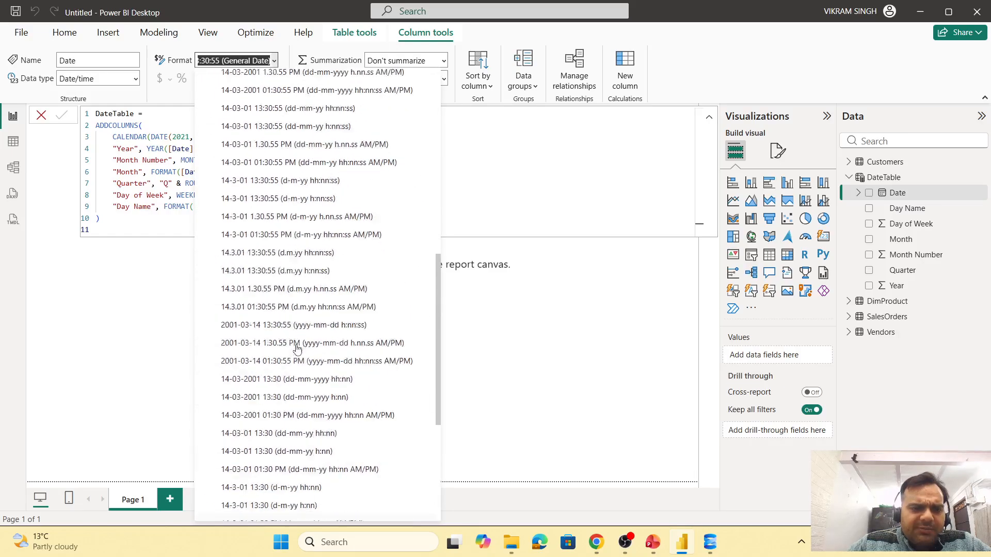
pyautogui.scroll(3, 301, 349)
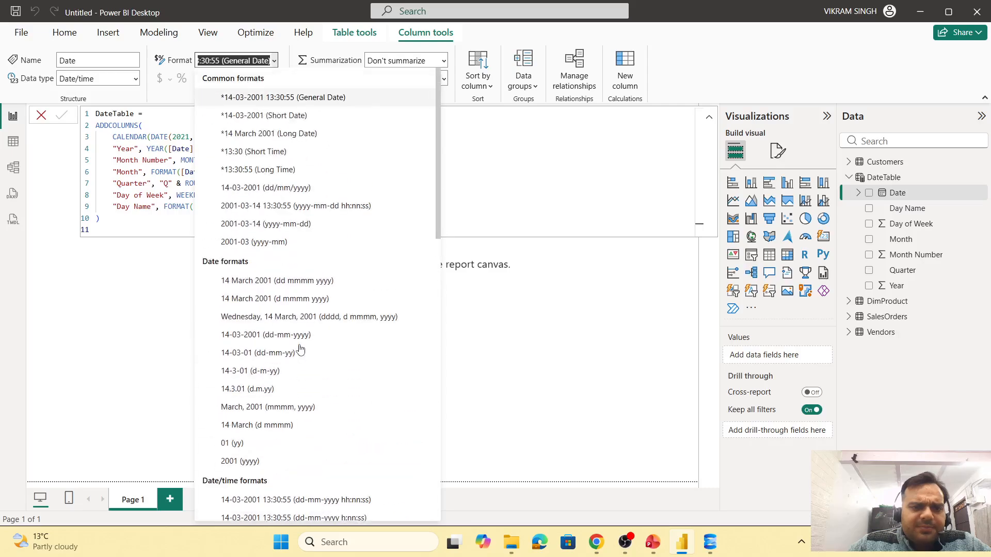
pyautogui.click(277, 227)
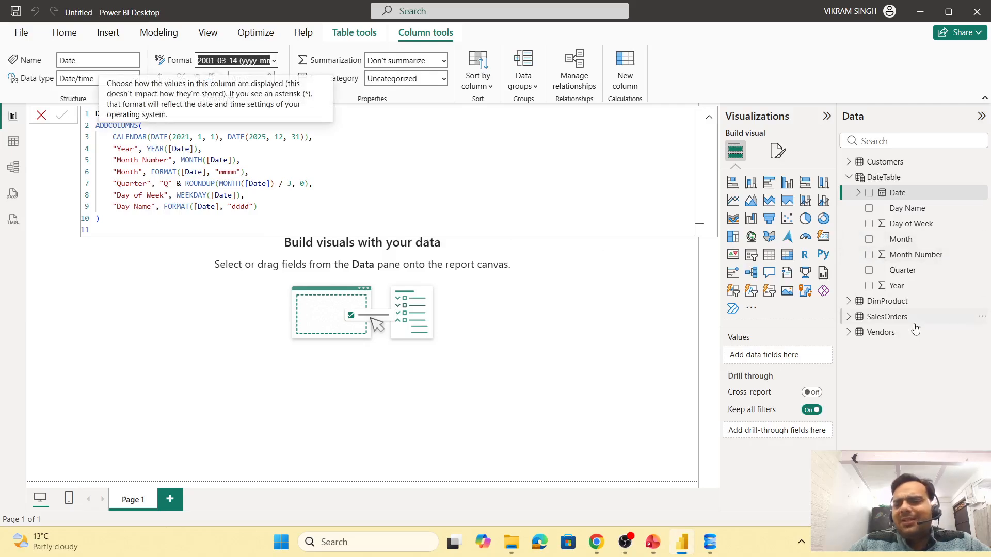
# - Set the SalesOrders DeliveryDate column's format to 14-03-2001 (dd/mm/yyyy)
pyautogui.click(848, 317)
pyautogui.click(898, 353)
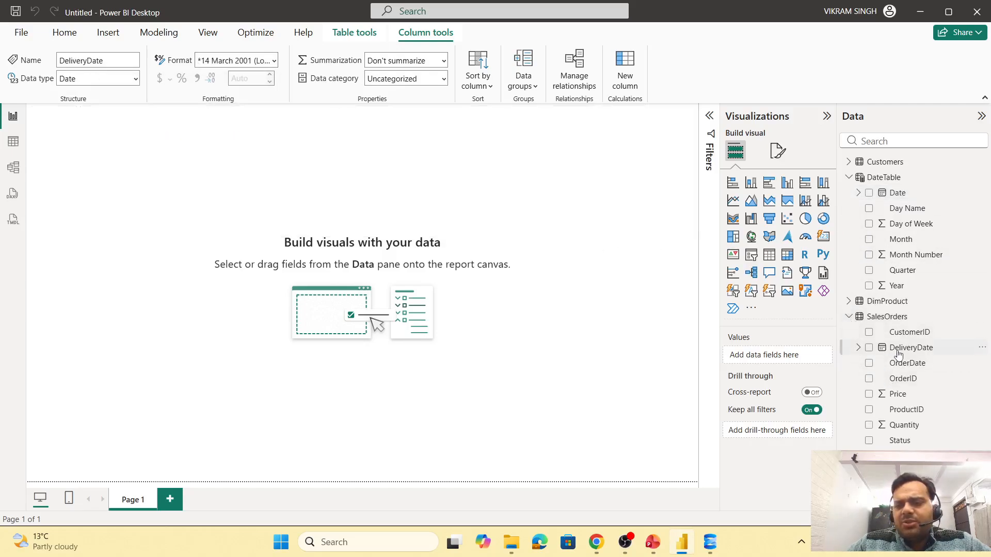
pyautogui.click(271, 61)
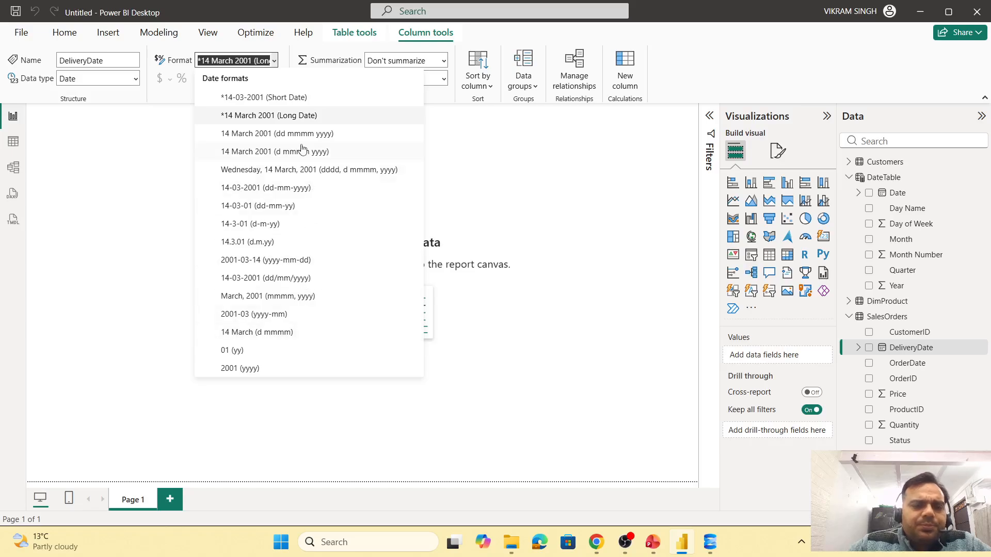
pyautogui.click(272, 278)
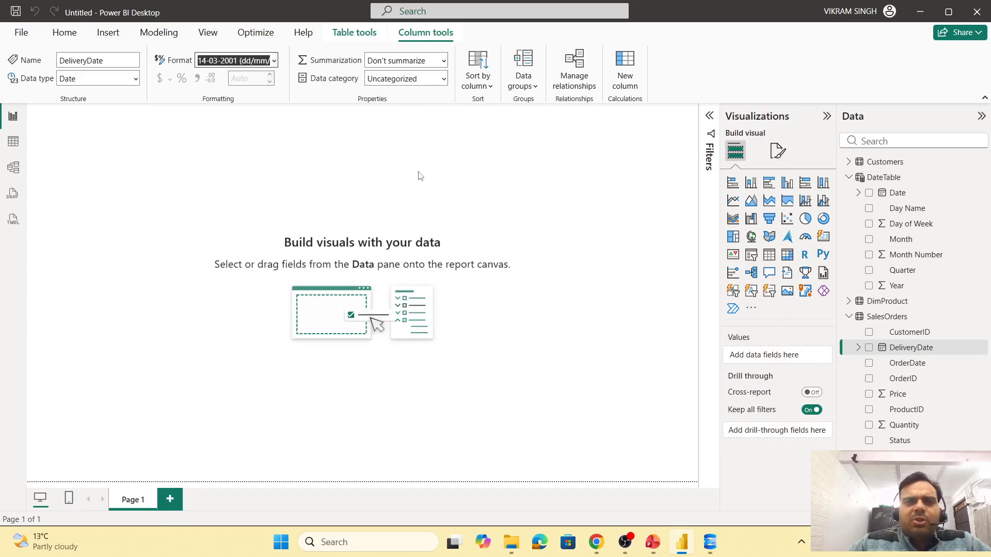
pyautogui.click(253, 197)
# - In table view, set the SalesOrders DeliveryDate column's format to 2001-03-14 (yyyy-mm-dd)
pyautogui.click(13, 141)
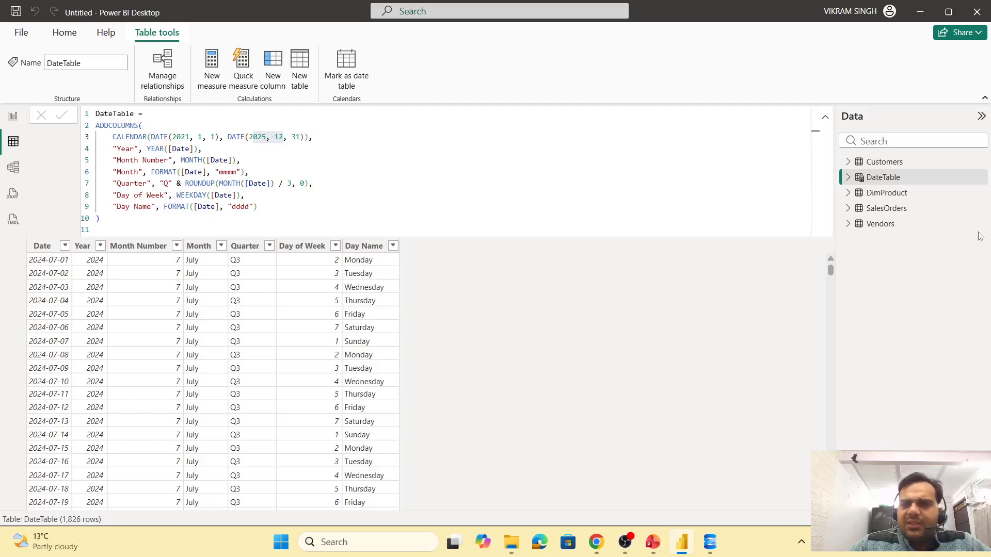
pyautogui.click(888, 210)
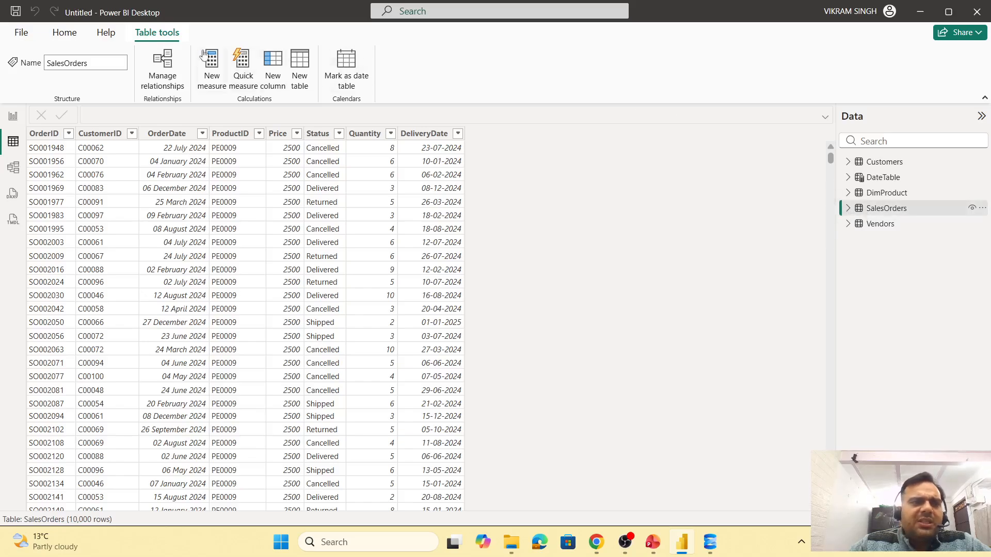
pyautogui.click(848, 208)
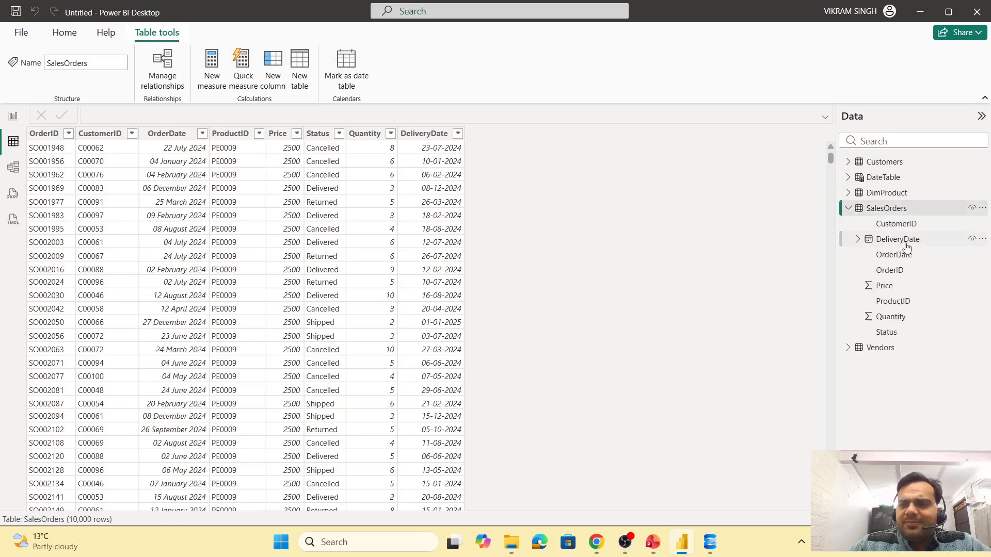
pyautogui.click(912, 241)
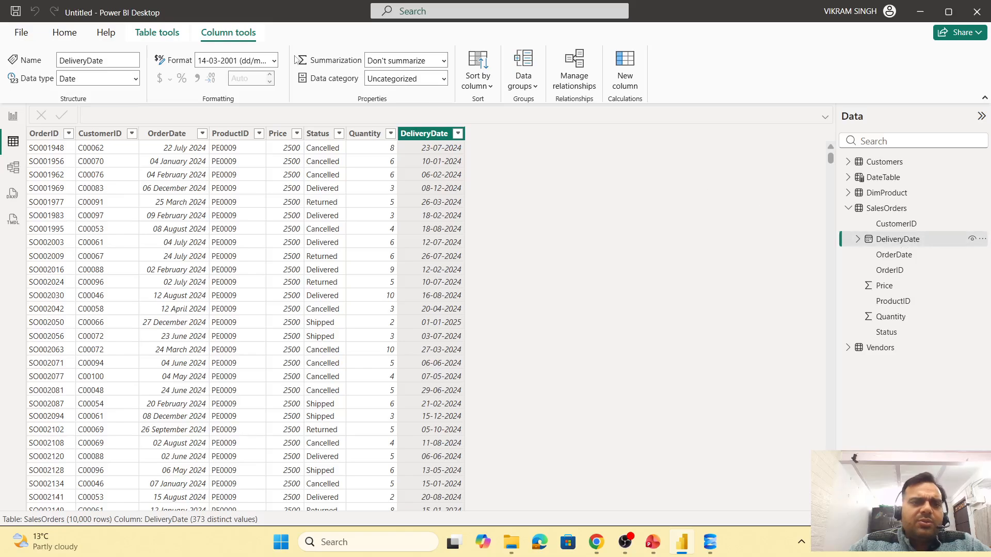
pyautogui.click(275, 62)
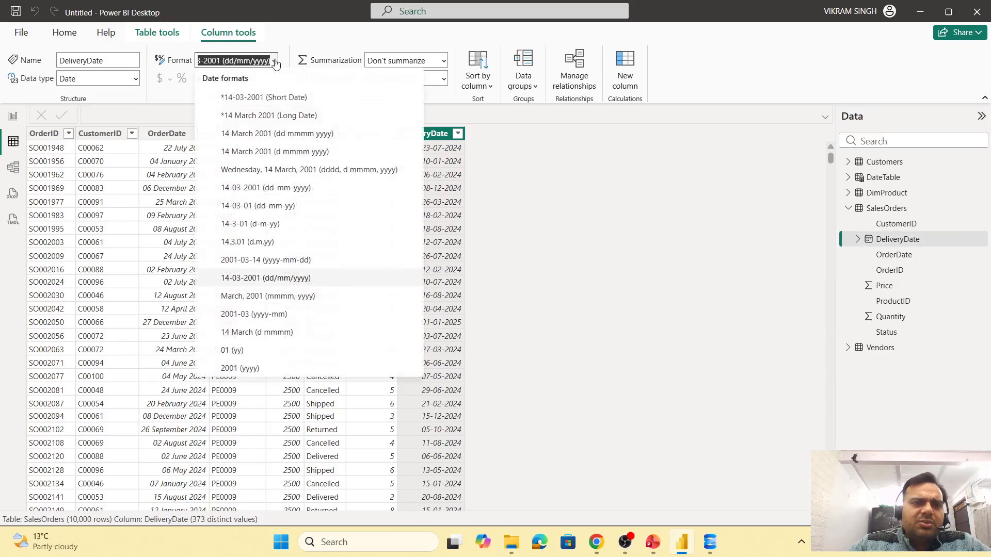
pyautogui.click(279, 260)
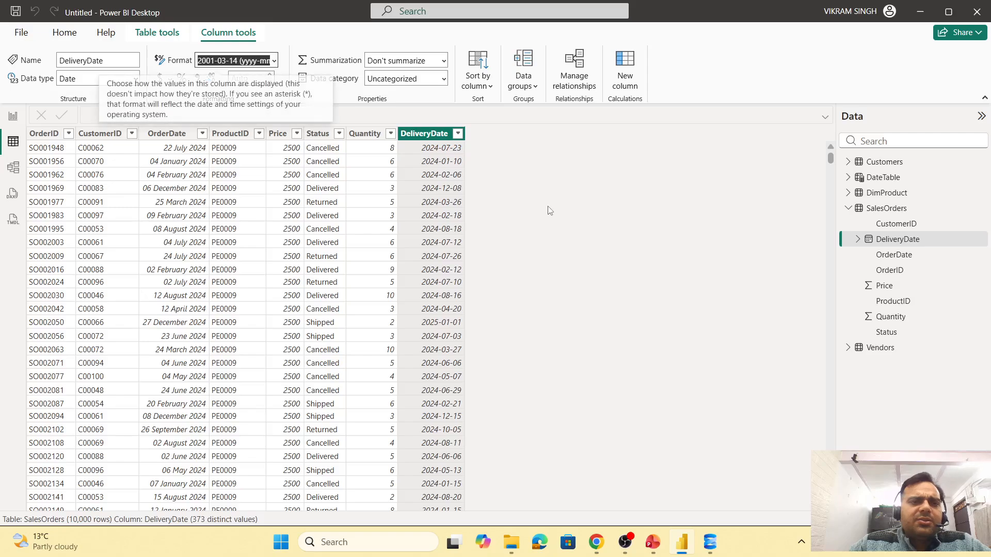
pyautogui.click(323, 47)
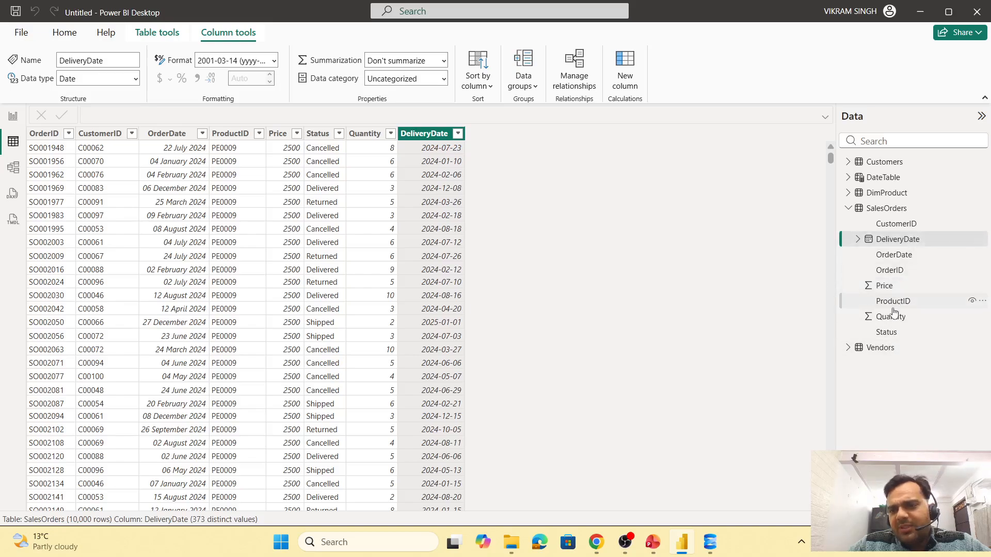
# - Set the SalesOrders OrderDate column's format to 2001-03-14 (yyyy-mm-dd)
pyautogui.click(903, 257)
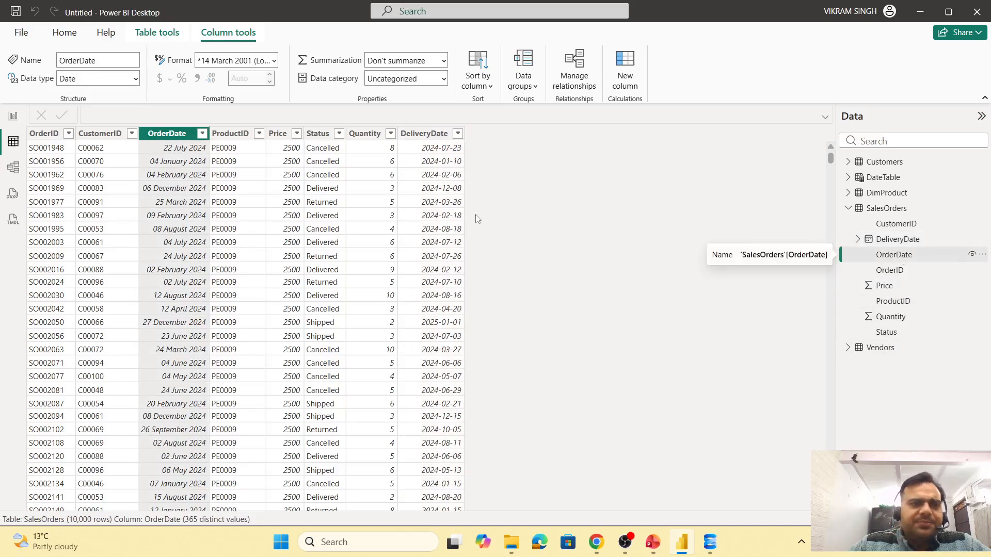
pyautogui.click(274, 61)
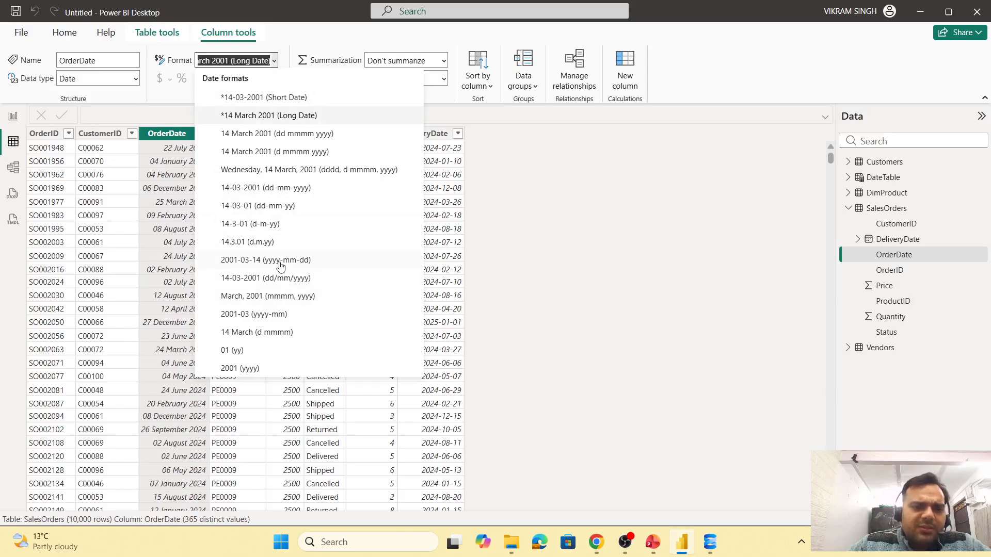
pyautogui.scroll(-3, 280, 279)
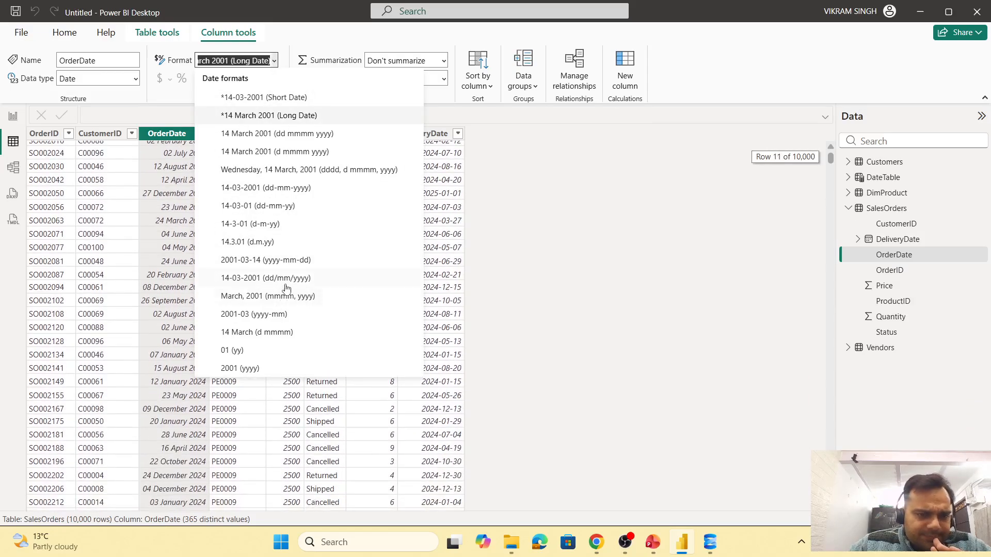
pyautogui.click(264, 260)
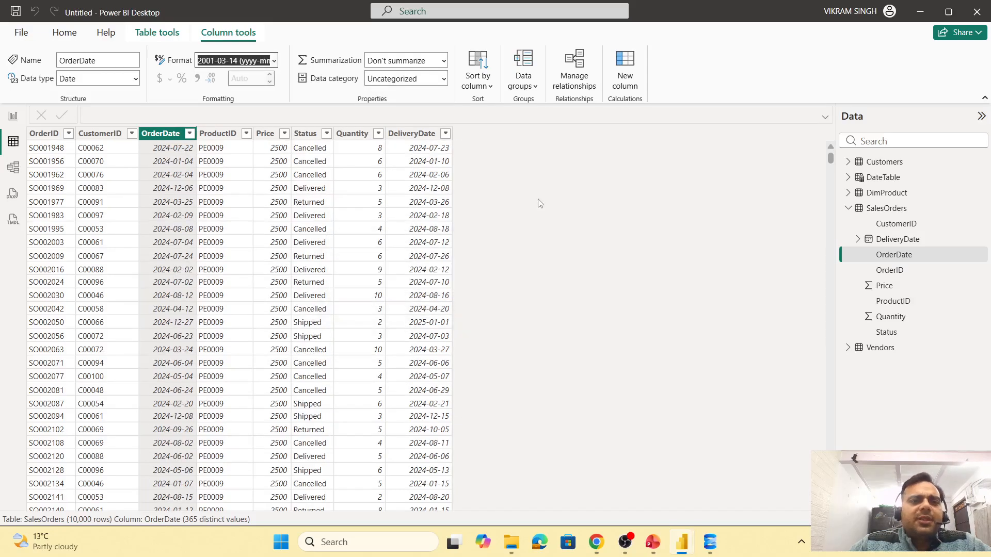
# - In model view, rearrange the cards with Customers, SalesOrders and DateTable in a row above Vendors and DimProduct
pyautogui.click(14, 116)
pyautogui.click(14, 167)
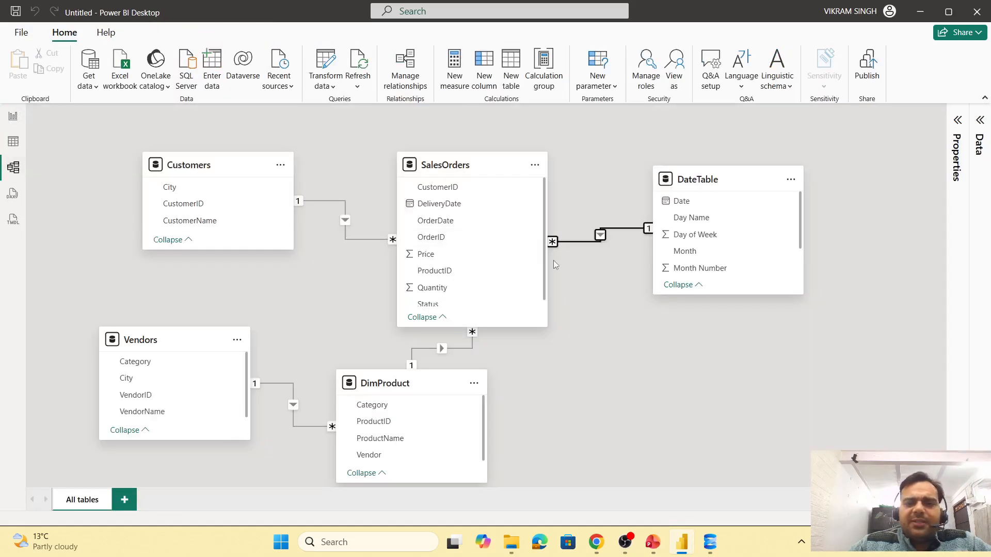
pyautogui.moveTo(258, 164); pyautogui.dragTo(260, 185)
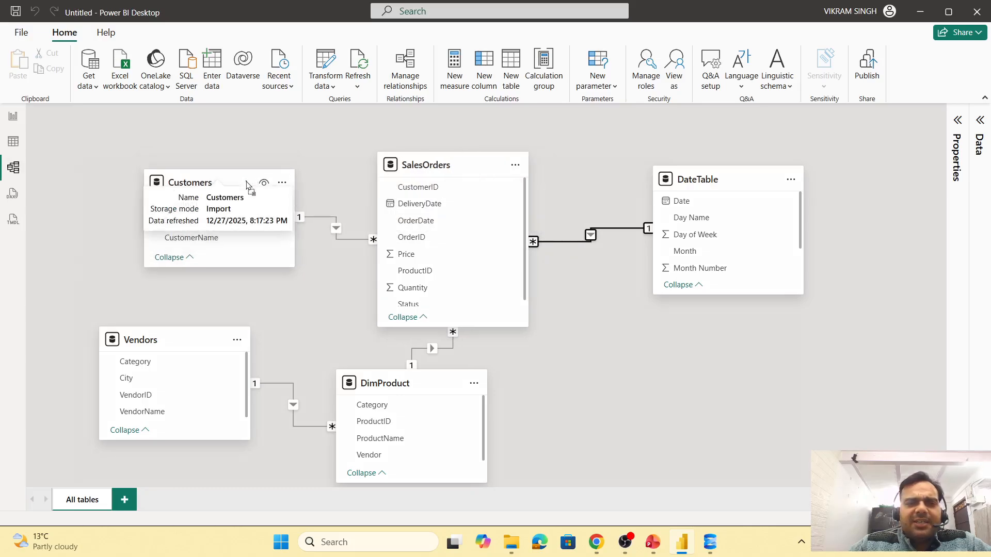
pyautogui.moveTo(427, 166); pyautogui.dragTo(381, 165)
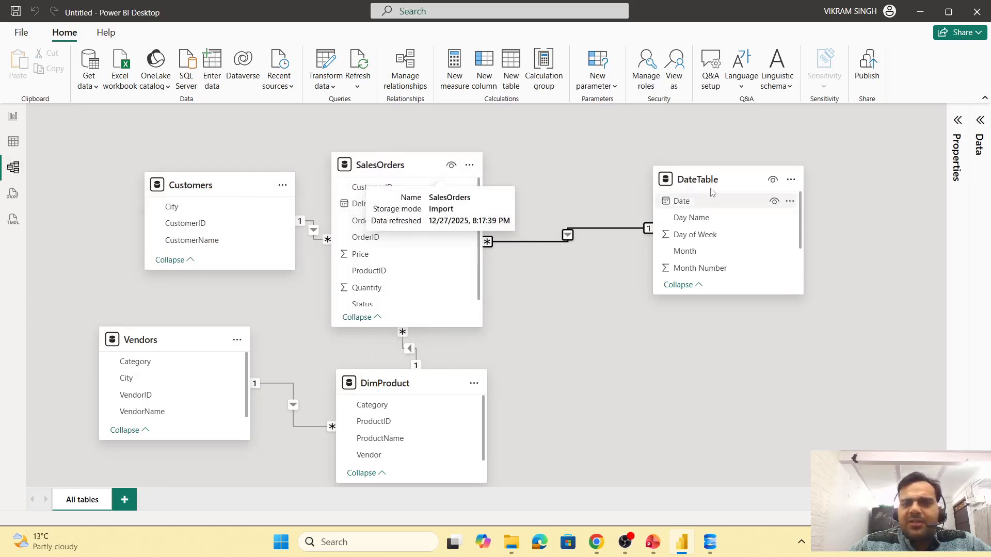
pyautogui.moveTo(711, 184); pyautogui.dragTo(589, 194)
pyautogui.moveTo(429, 372); pyautogui.dragTo(477, 386)
pyautogui.moveTo(204, 339); pyautogui.dragTo(253, 395)
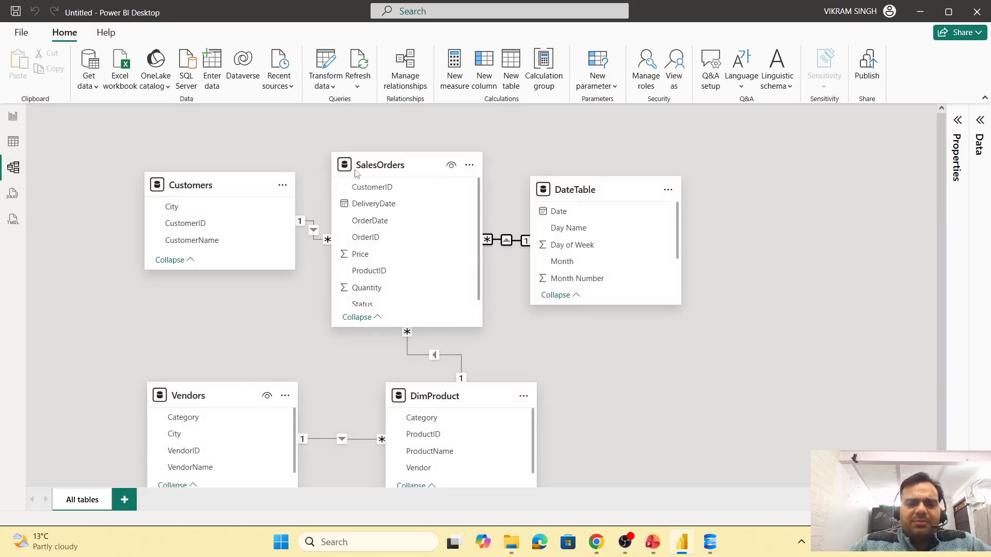
pyautogui.moveTo(406, 326); pyautogui.dragTo(405, 279)
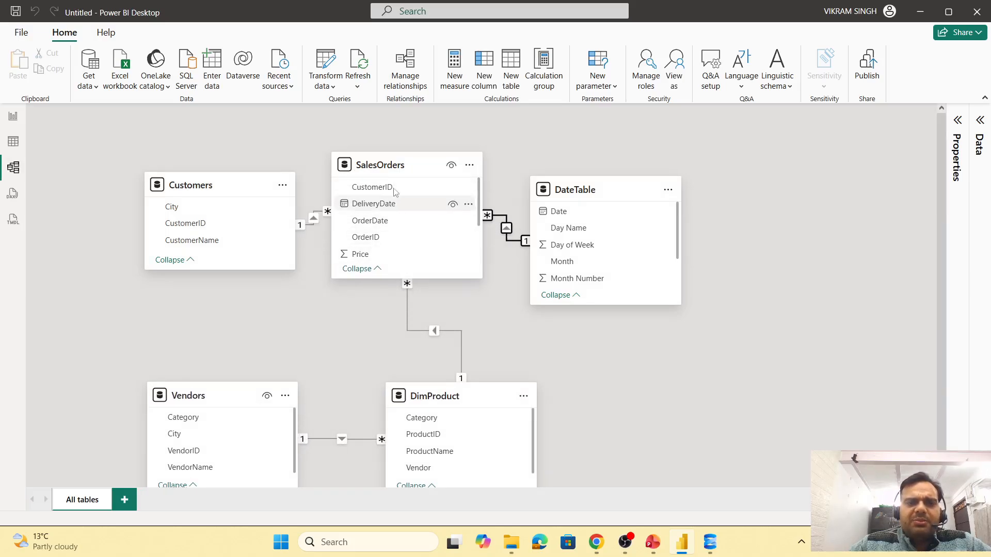
pyautogui.moveTo(230, 193); pyautogui.dragTo(228, 254)
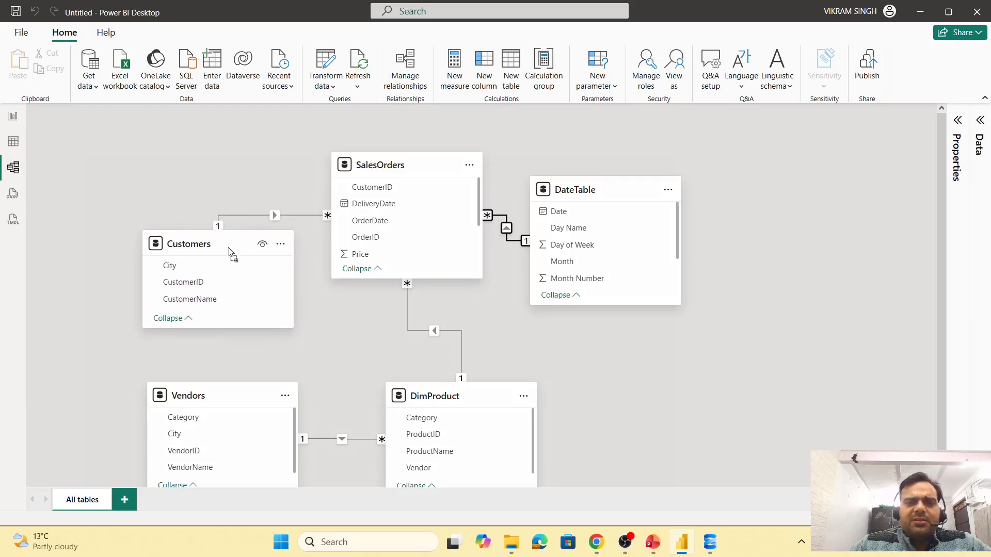
pyautogui.moveTo(416, 172); pyautogui.dragTo(437, 256)
pyautogui.moveTo(572, 193); pyautogui.dragTo(642, 205)
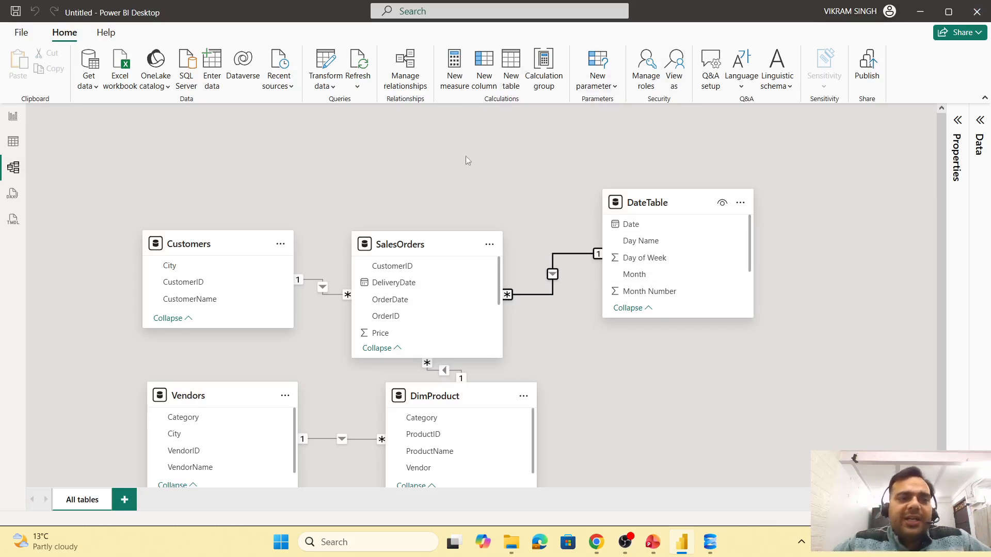
# - In report view, insert a matrix visual and enlarge it to fill most of the canvas
pyautogui.click(14, 117)
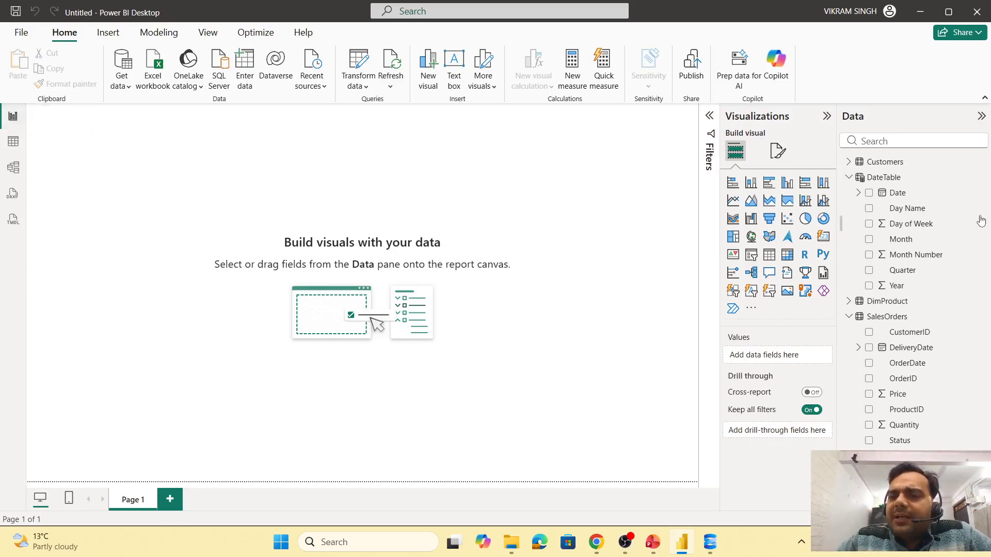
pyautogui.click(849, 177)
pyautogui.click(849, 208)
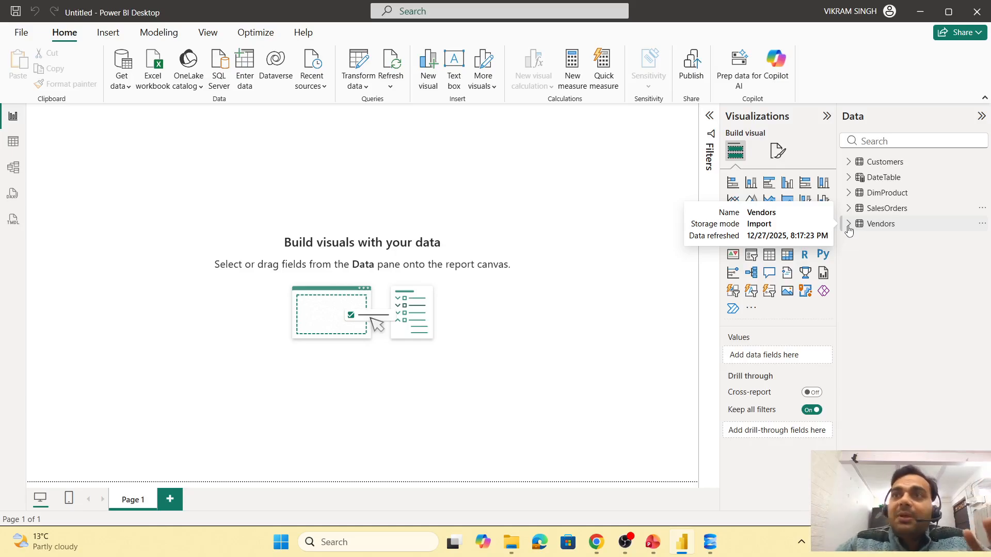
pyautogui.click(786, 254)
pyautogui.moveTo(67, 122); pyautogui.dragTo(67, 167)
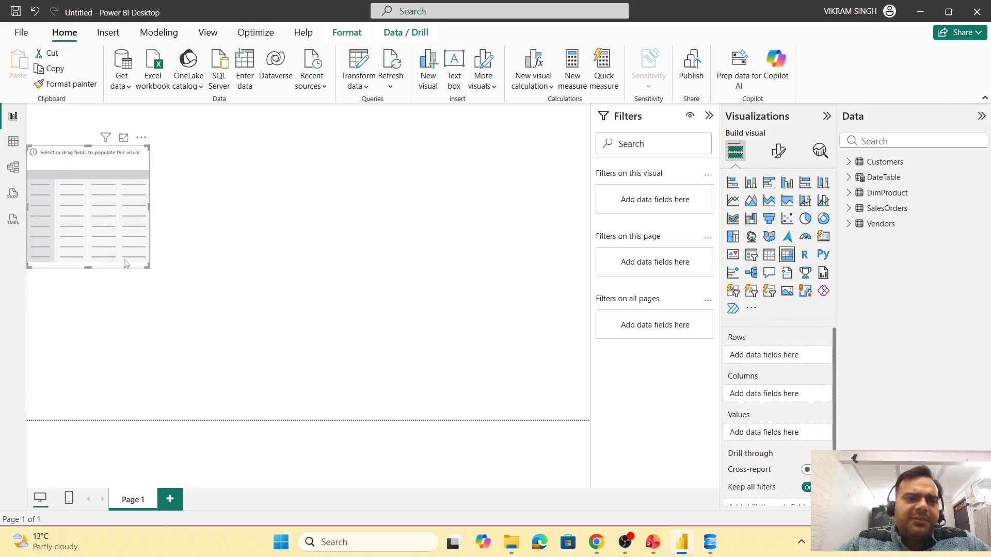
pyautogui.moveTo(148, 267); pyautogui.dragTo(651, 426)
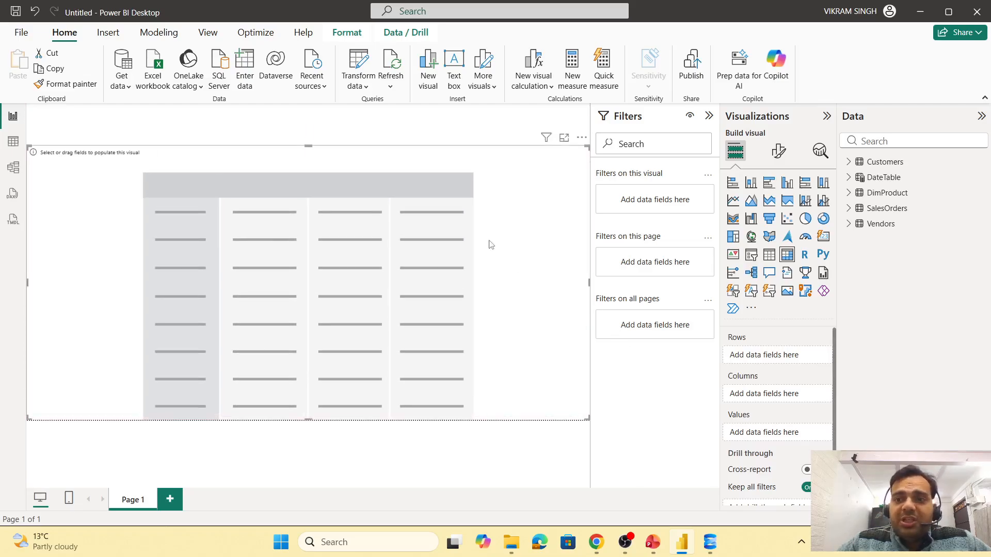
# - Add the Customers CustomerName field to the matrix rows
pyautogui.click(848, 161)
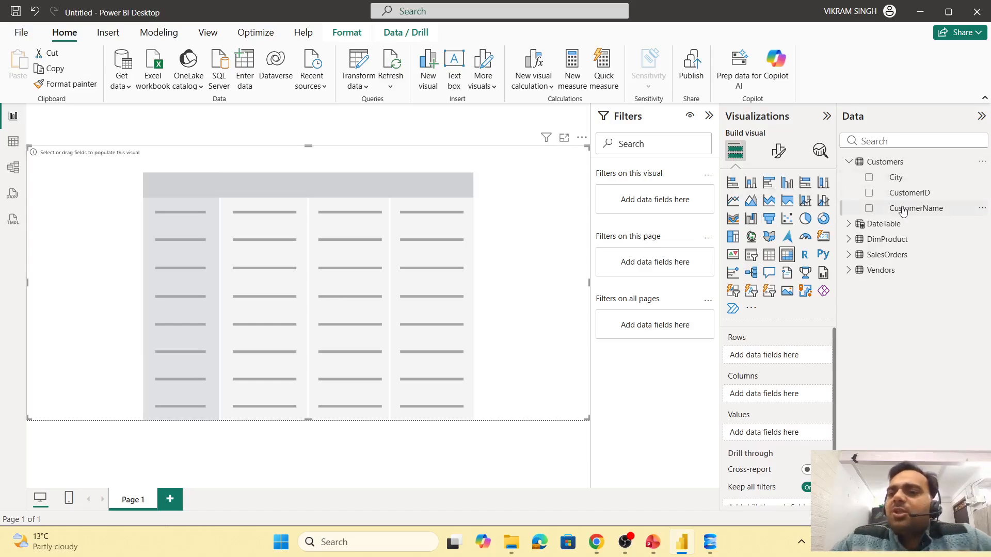
pyautogui.moveTo(903, 212); pyautogui.dragTo(764, 356)
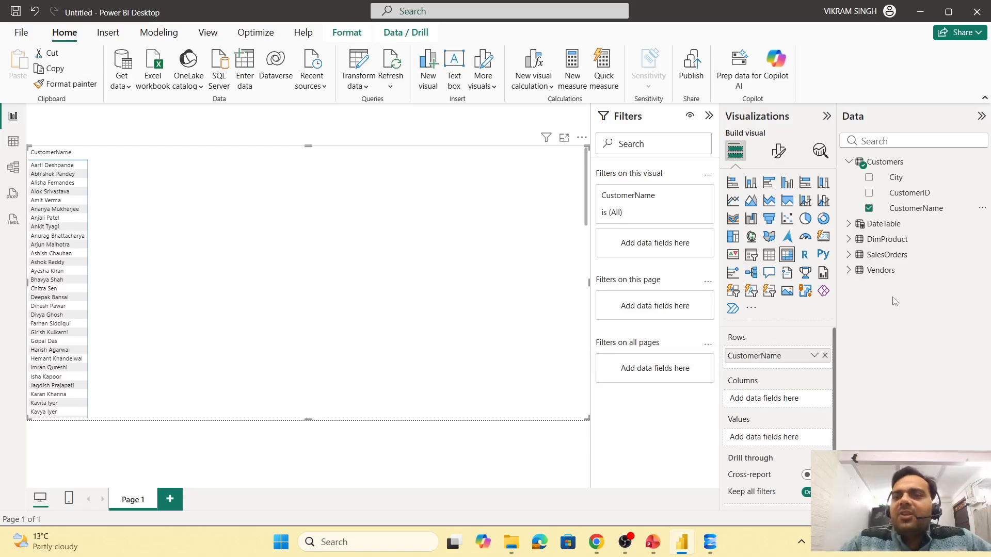
# - Create a calculated column in SalesOrders named TotalAmount = SalesOrders[Price] * SalesOrders[Quantity]
pyautogui.click(851, 255)
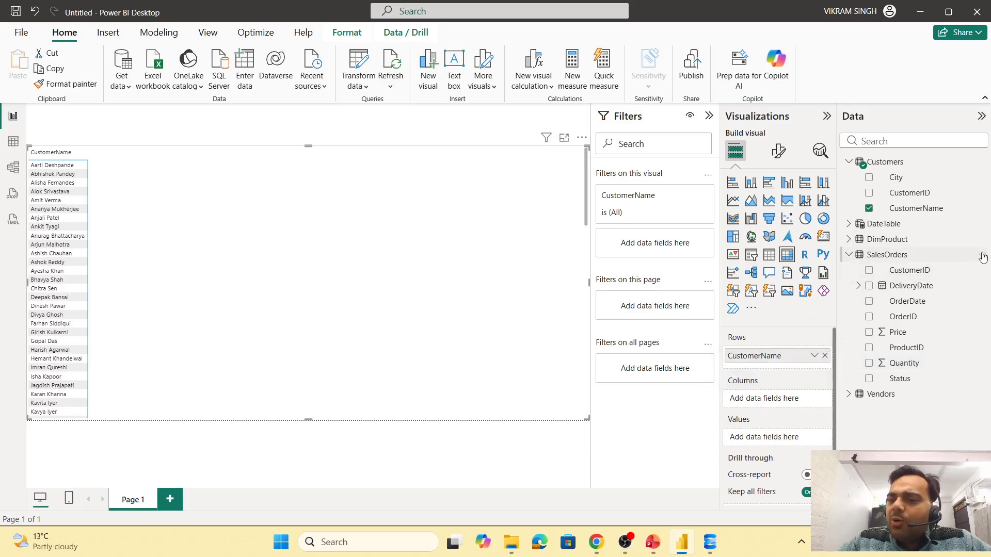
pyautogui.rightClick(897, 261)
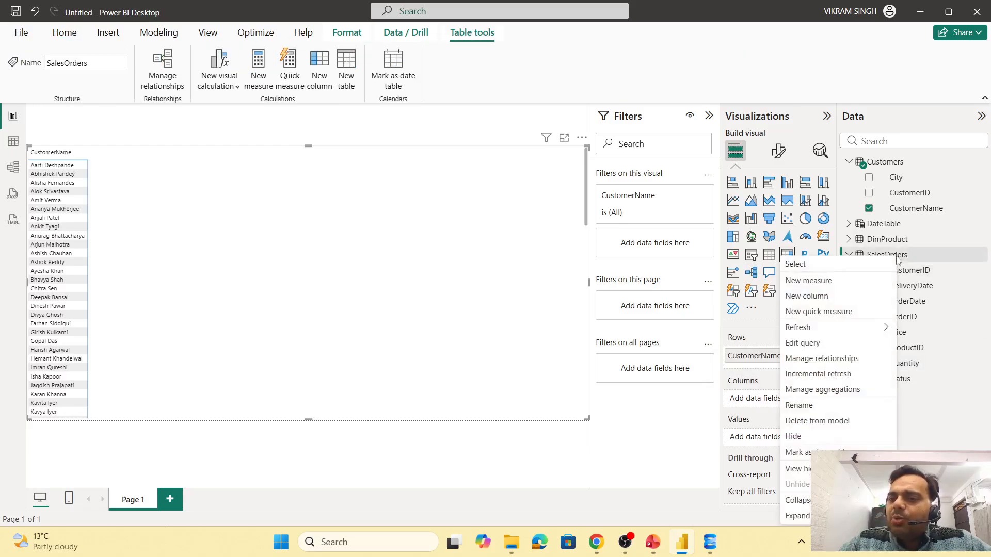
pyautogui.click(821, 300)
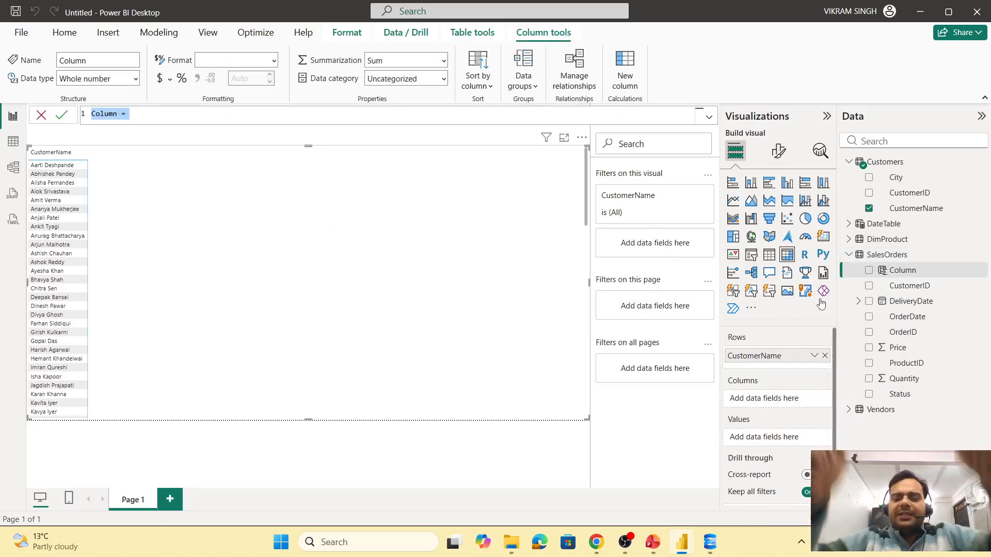
pyautogui.press('Left')
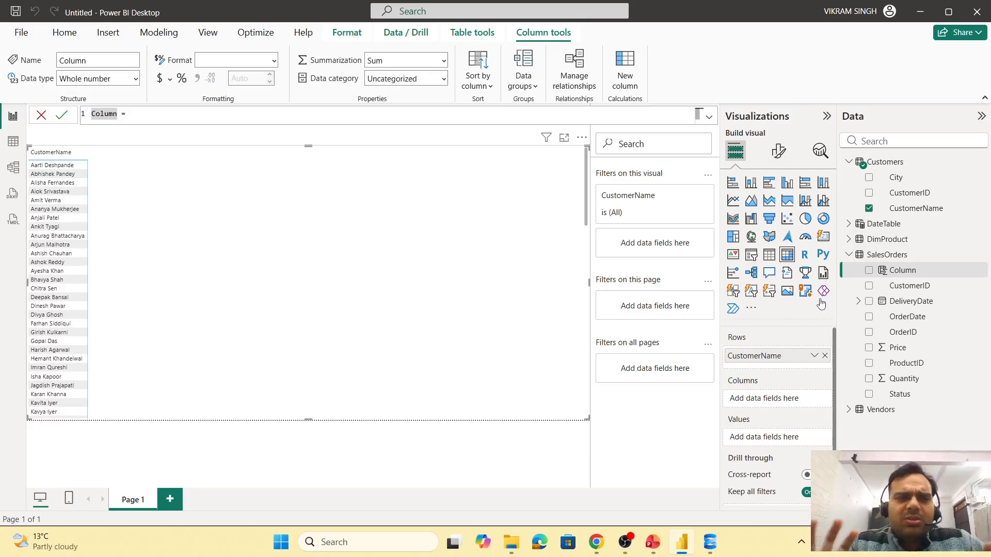
pyautogui.press('Delete')
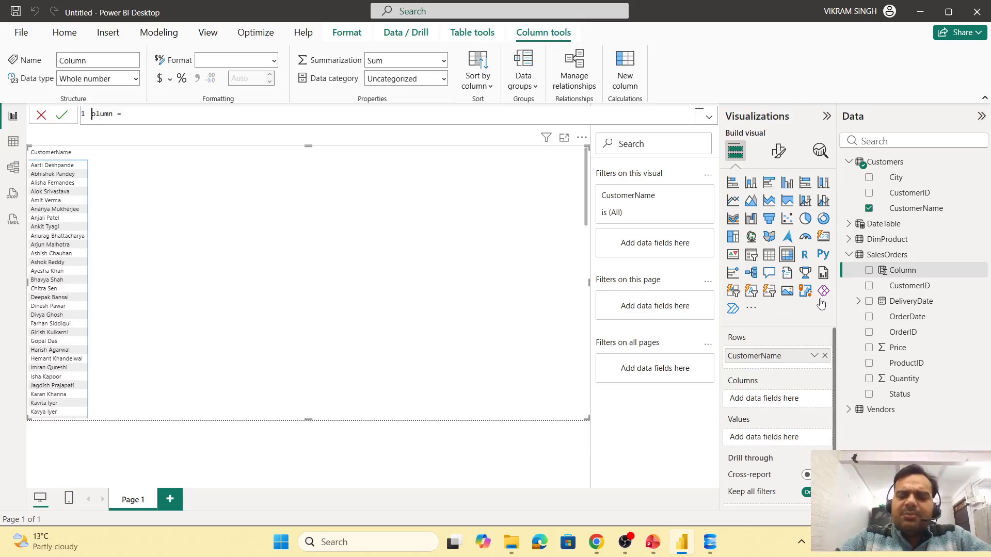
pyautogui.press('Delete')
pyautogui.press('Delete')
pyautogui.press('Delete')
pyautogui.press('Delete')
pyautogui.press('Delete')
pyautogui.write('Total')
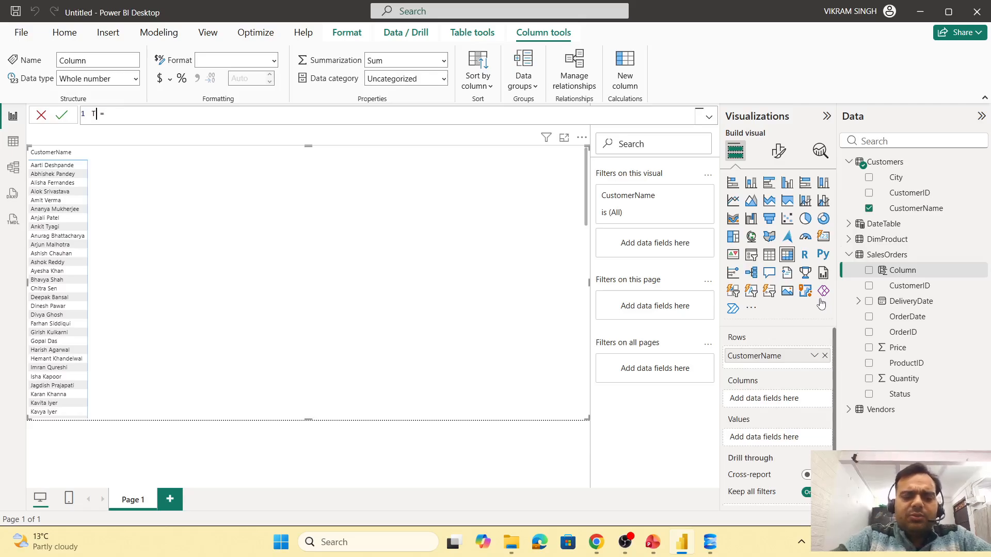
pyautogui.write('Sales')
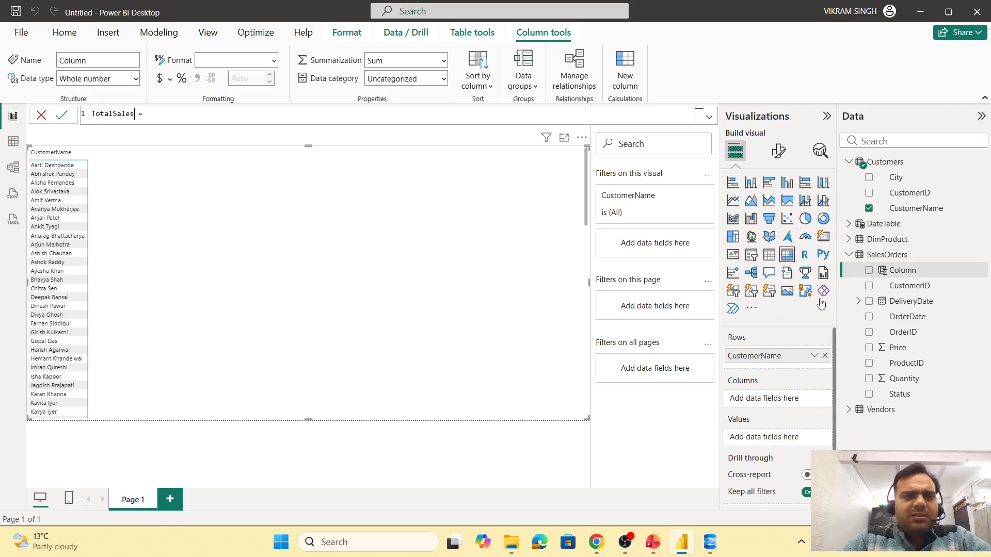
pyautogui.press('BackSpace')
pyautogui.press('BackSpace')
pyautogui.press('BackSpace')
pyautogui.press('BackSpace')
pyautogui.press('BackSpace')
pyautogui.write('Amount = ')
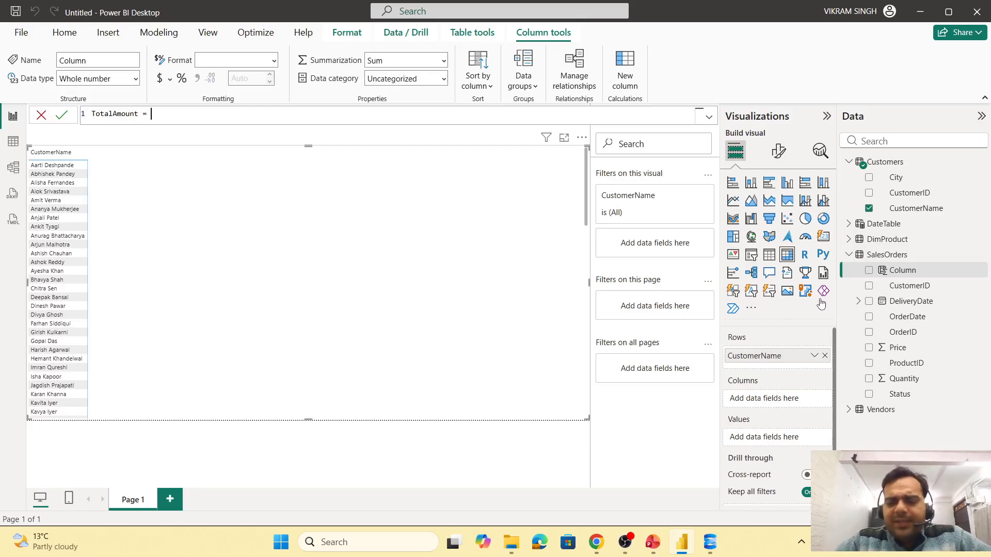
pyautogui.write('prin')
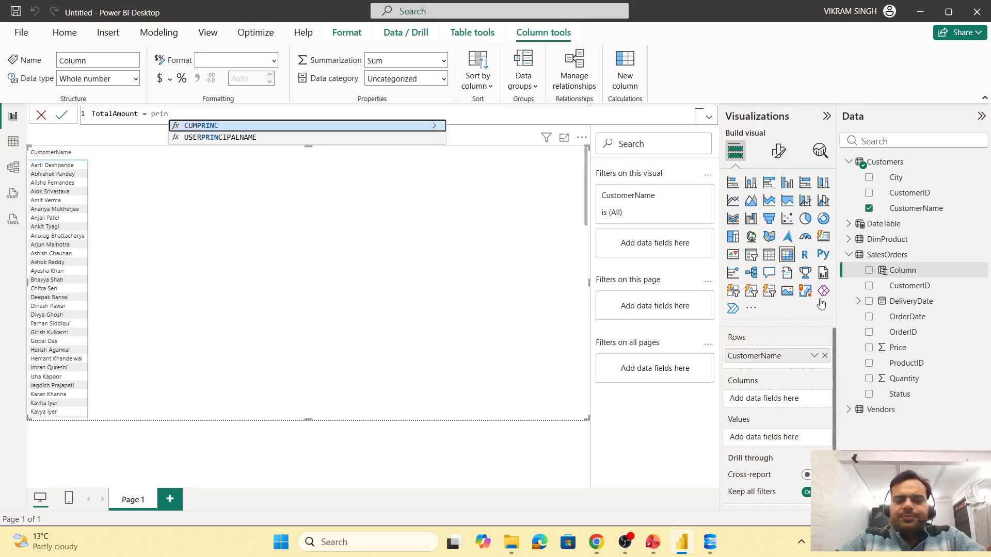
pyautogui.press('BackSpace')
pyautogui.write('ce')
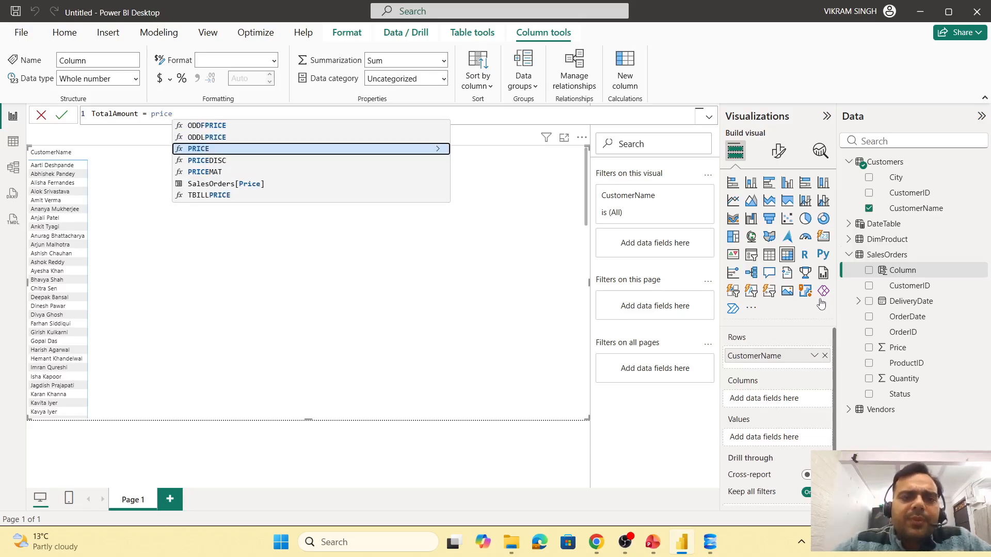
pyautogui.press('Down')
pyautogui.press('Down')
pyautogui.press('Down')
pyautogui.press('Tab')
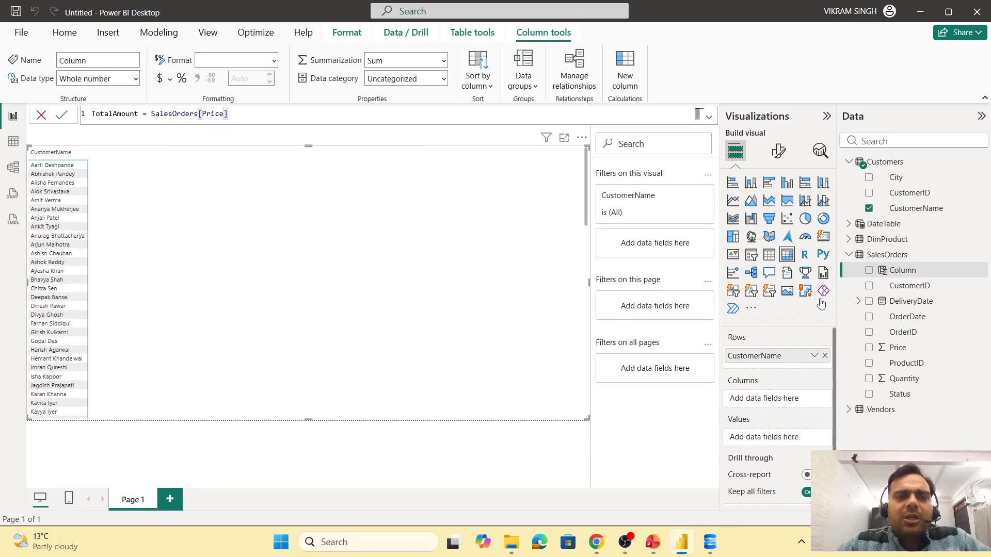
pyautogui.write('*')
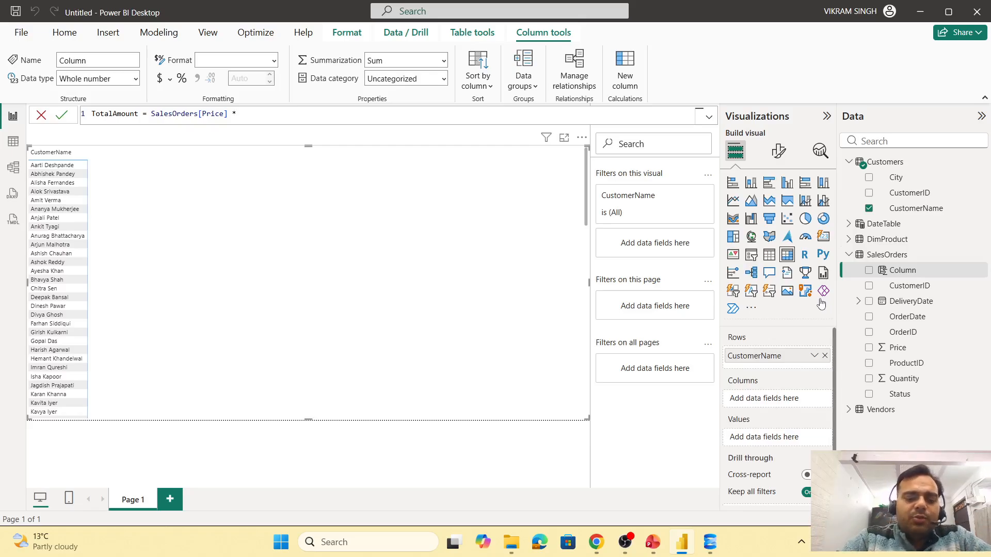
pyautogui.write(' Quan')
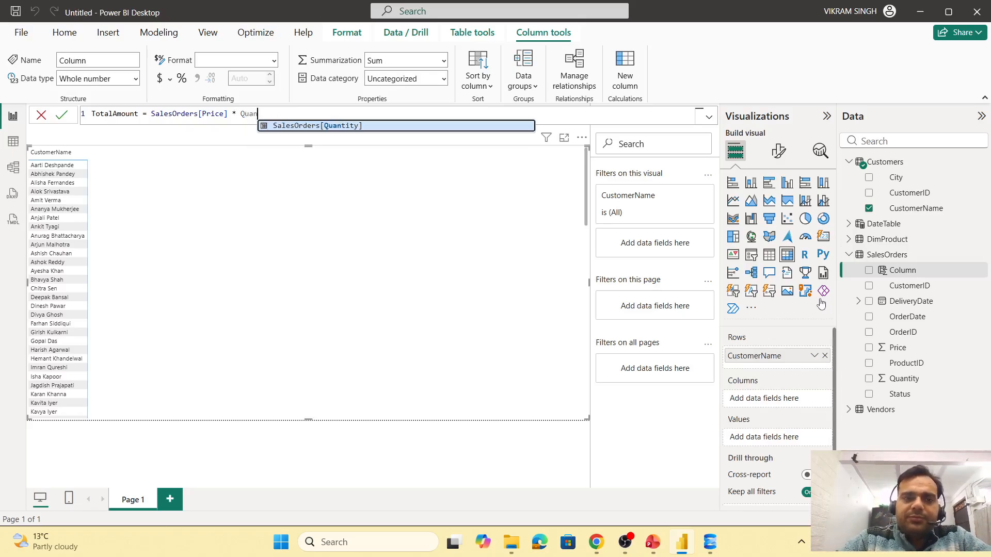
pyautogui.press('Tab')
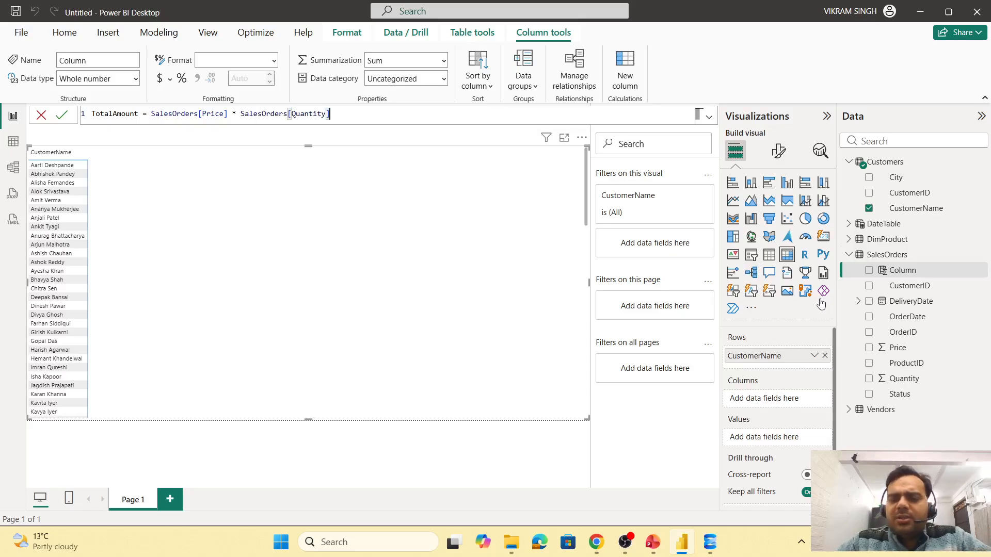
pyautogui.press('Return')
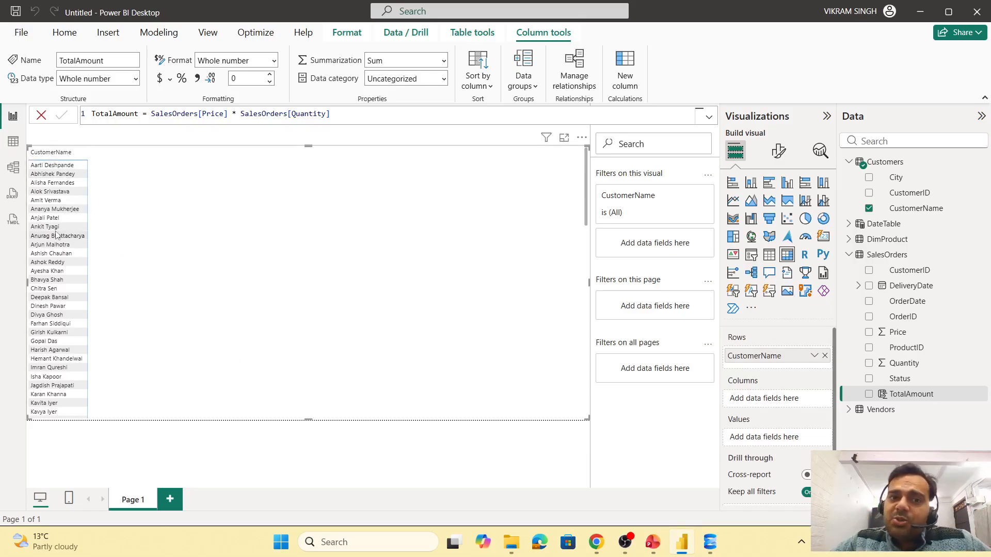
# - Add TotalAmount to the matrix values and sort the matrix by Sum of TotalAmount descending
pyautogui.moveTo(911, 395); pyautogui.dragTo(775, 441)
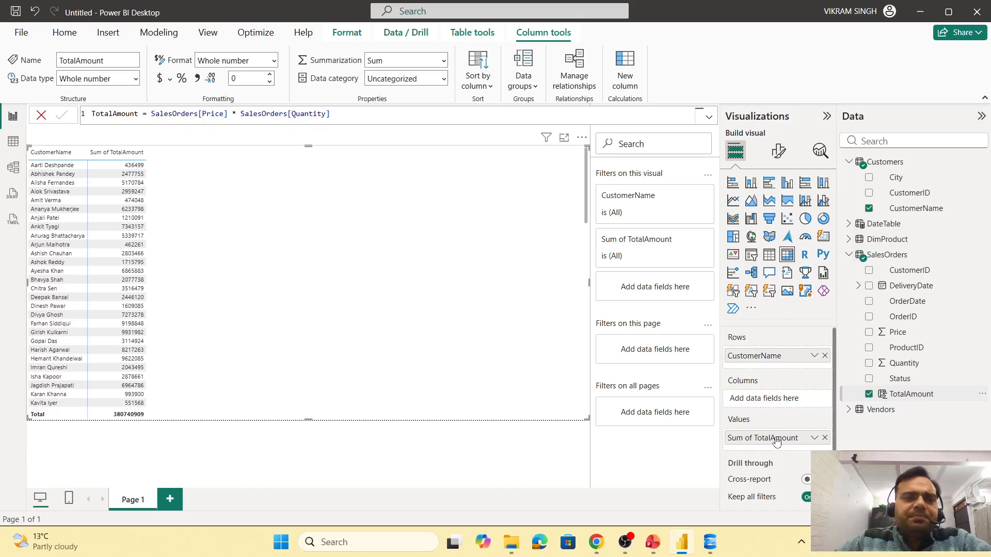
pyautogui.click(94, 154)
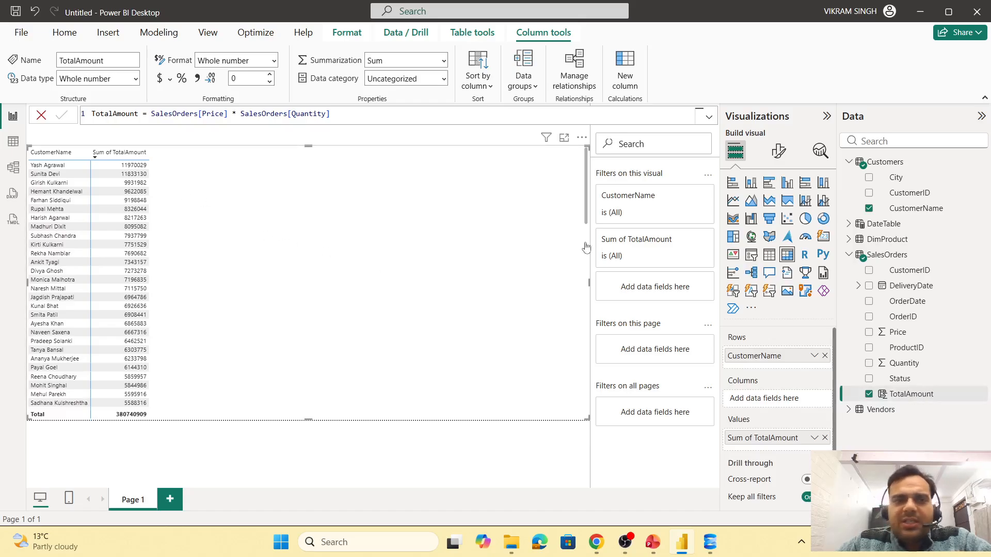
# - Format the TotalAmount column with a thousands separator and 2 decimal places
pyautogui.click(197, 78)
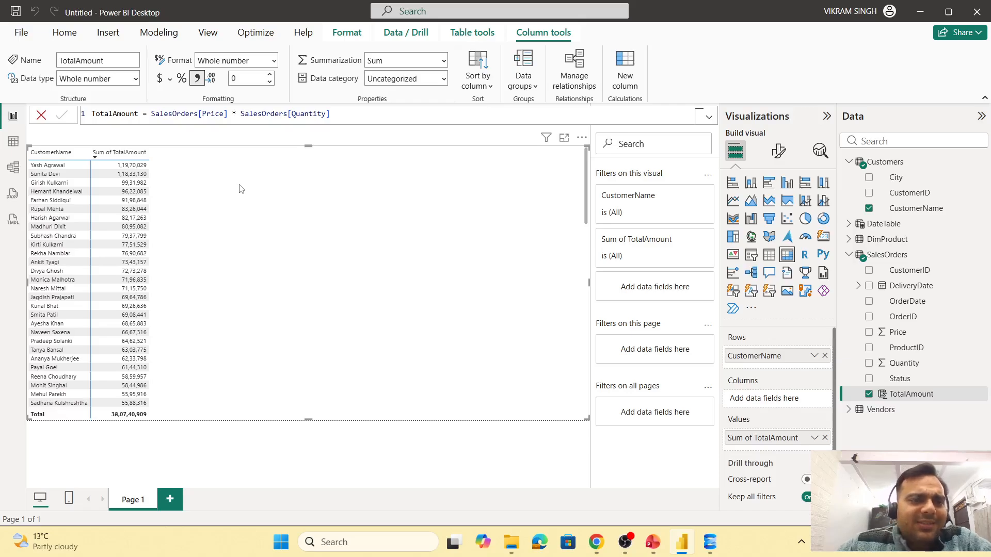
pyautogui.click(269, 76)
pyautogui.click(269, 75)
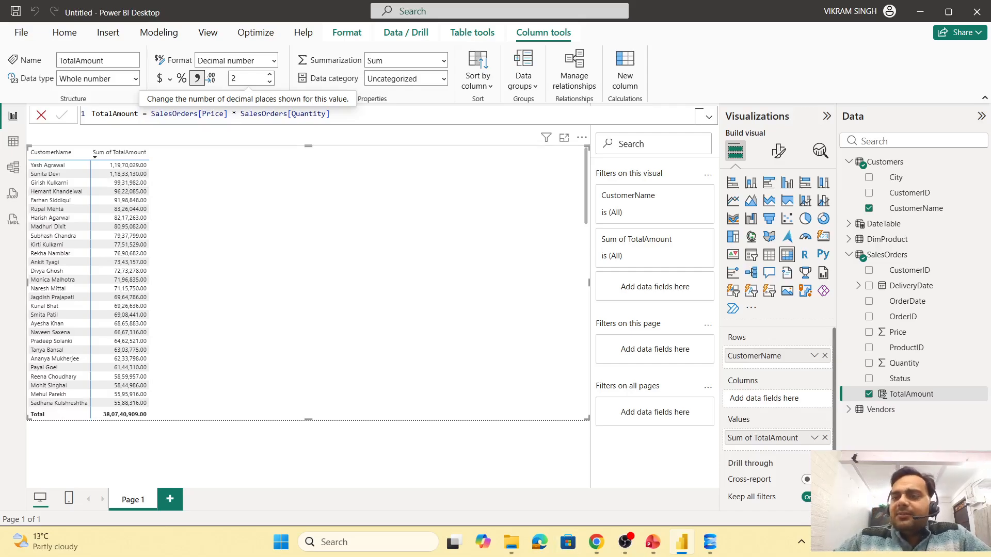
# - Add the DateTable Year field to the matrix columns
pyautogui.click(849, 255)
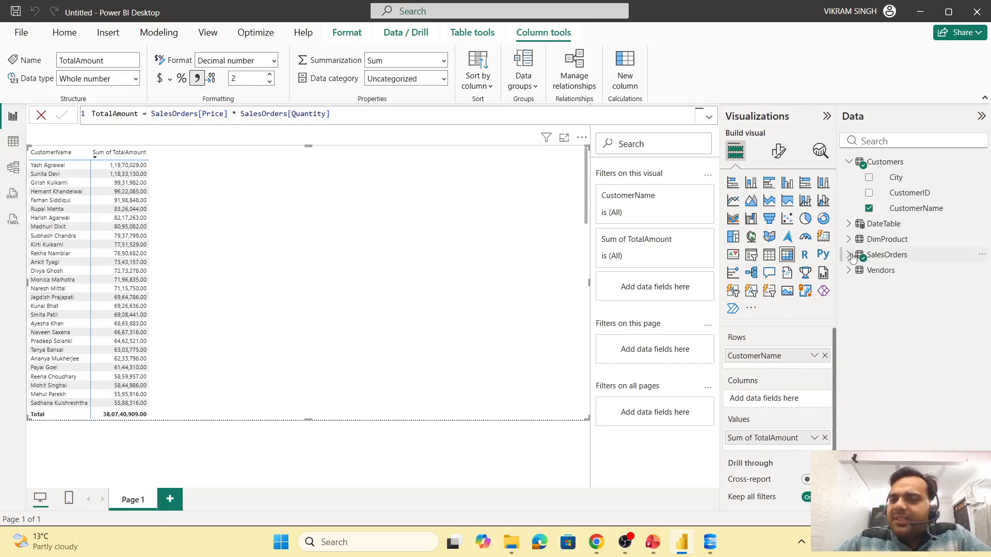
pyautogui.click(849, 256)
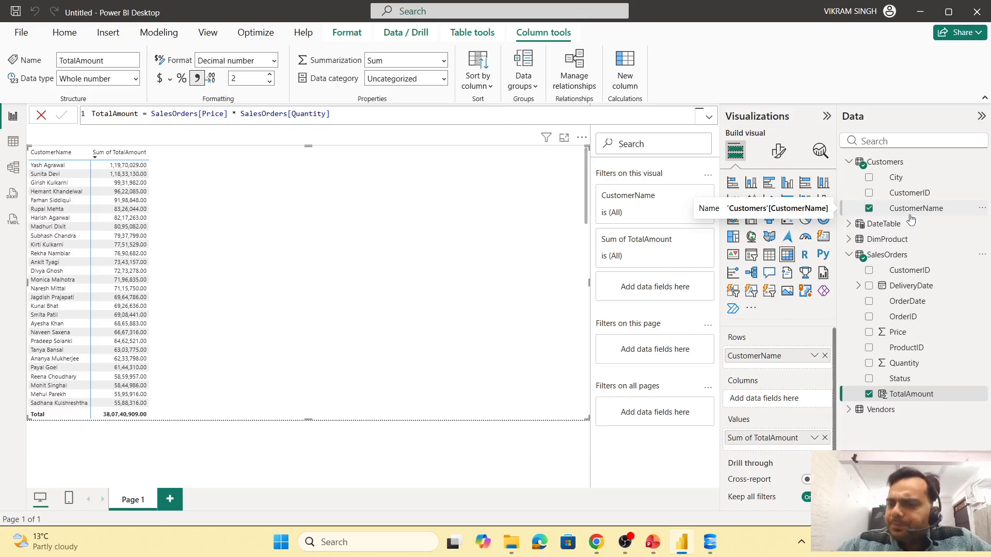
pyautogui.click(848, 224)
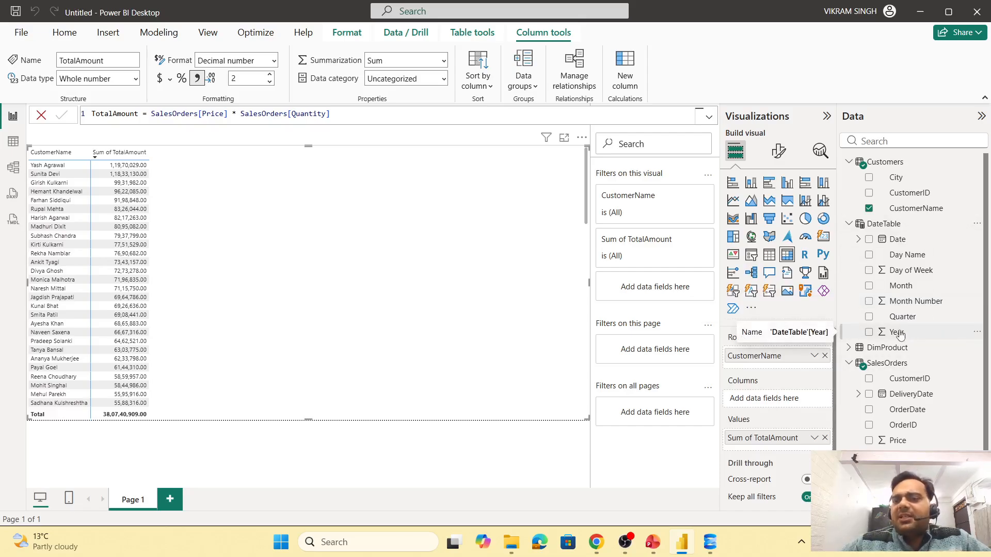
pyautogui.moveTo(897, 335); pyautogui.dragTo(786, 400)
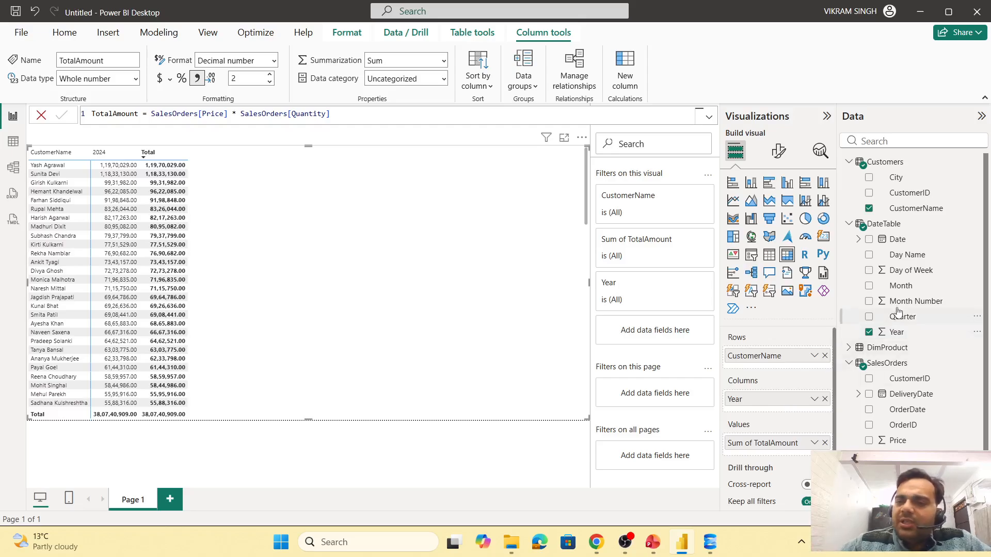
# - Add Quarter and Month under Year in the matrix columns and expand the hierarchy down to month level
pyautogui.moveTo(906, 314); pyautogui.dragTo(783, 414)
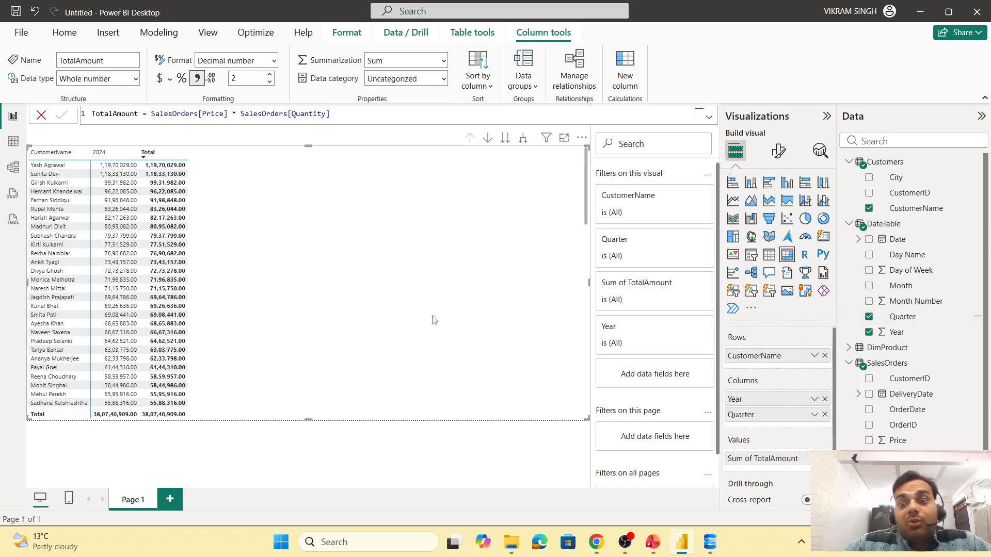
pyautogui.click(523, 139)
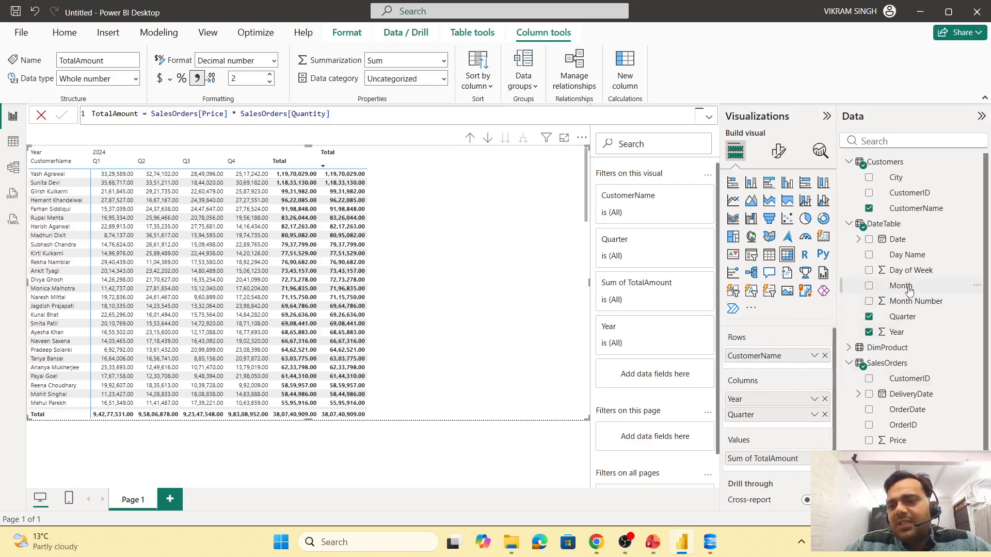
pyautogui.moveTo(902, 285); pyautogui.dragTo(791, 433)
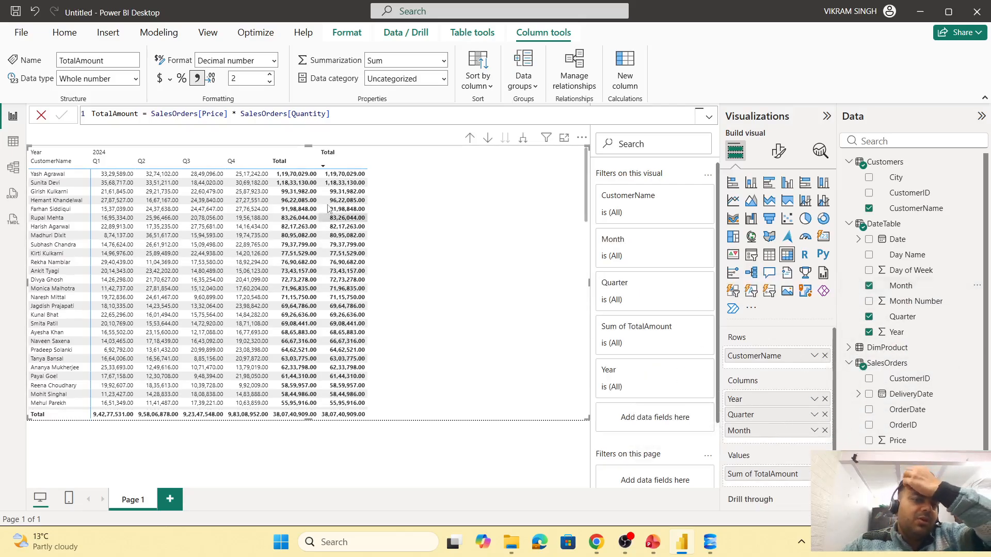
pyautogui.click(524, 139)
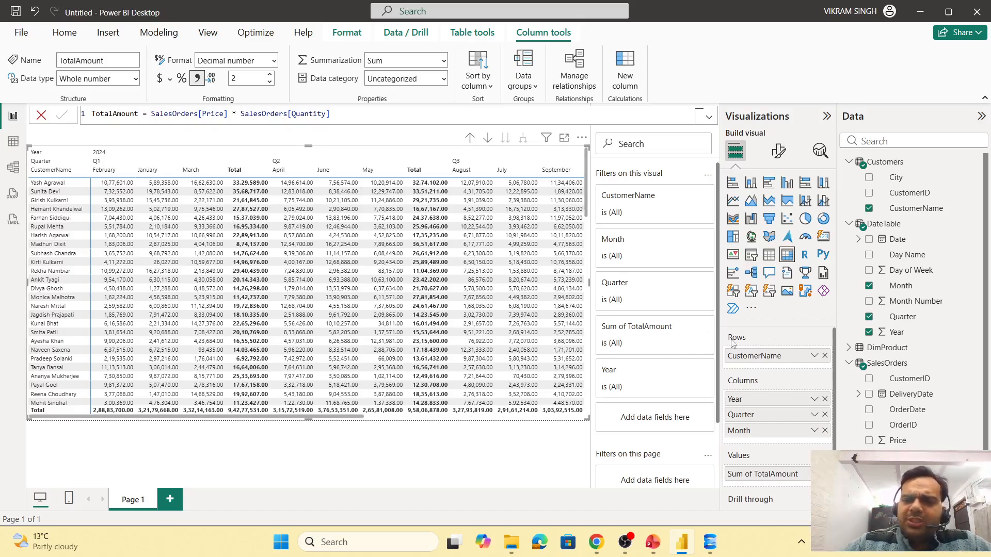
# - Replace CustomerName in the matrix rows with the Customers City field
pyautogui.click(824, 356)
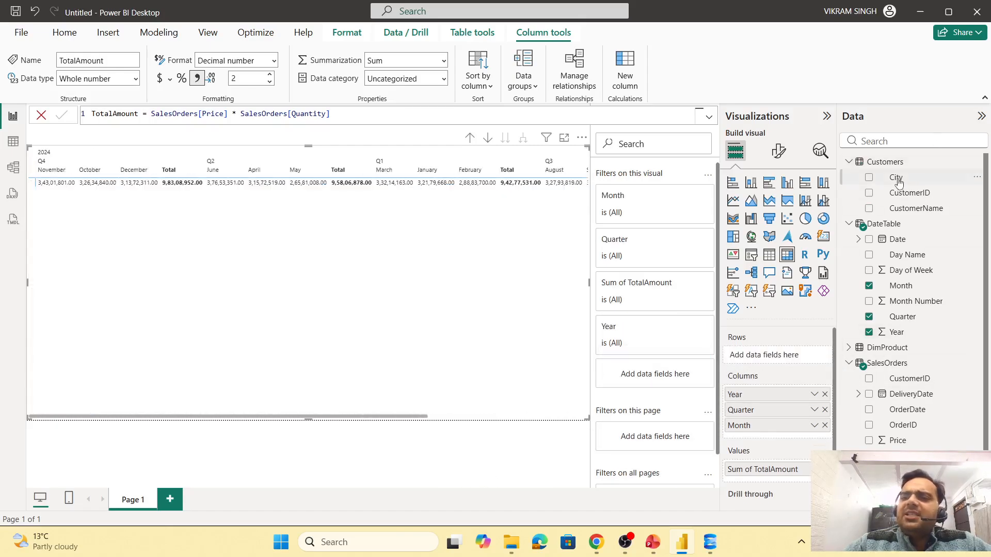
pyautogui.moveTo(898, 183); pyautogui.dragTo(787, 357)
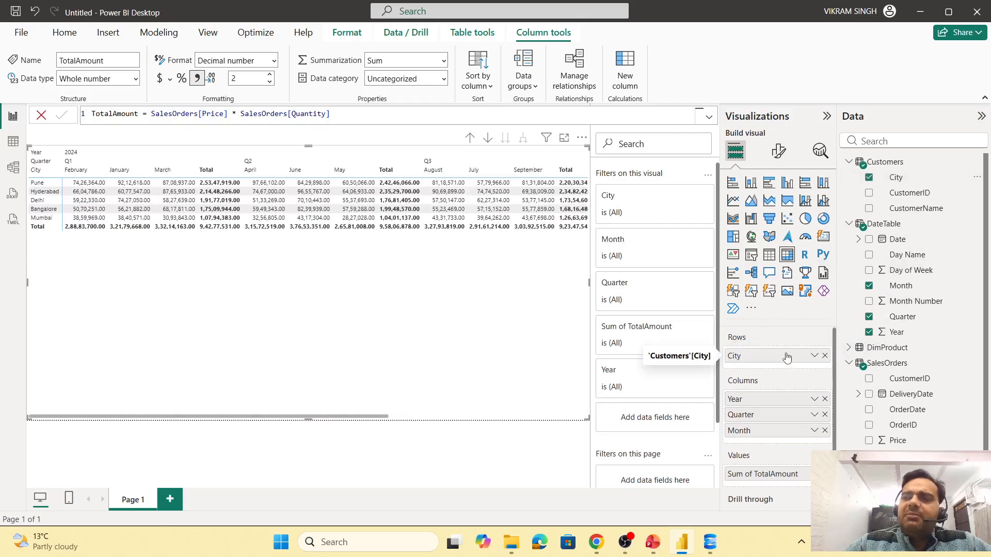